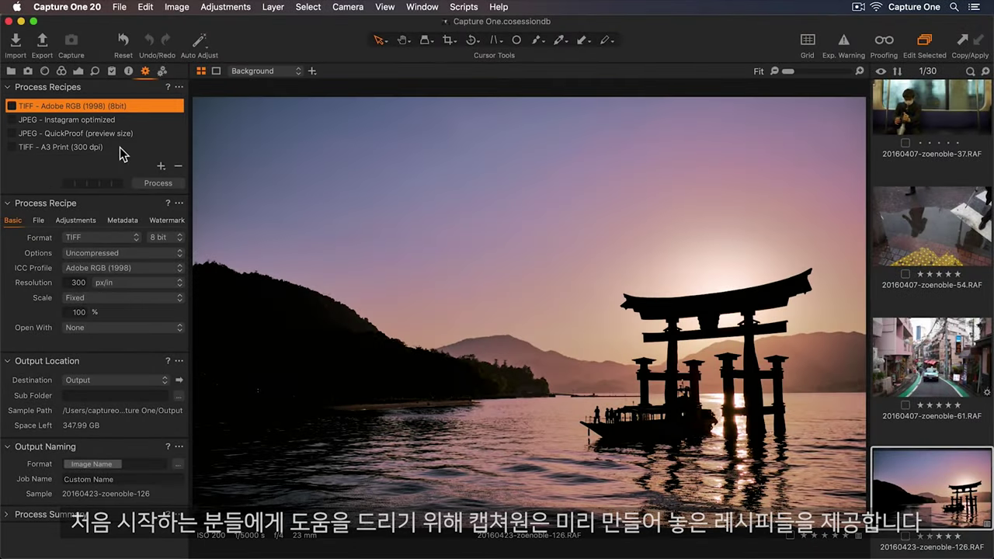
Step: Enable the TIFF - A3 Print (300 dpi) recipe, which scales to a 40 cm long edge
{"action": "left_click", "coordinate": [120, 147]}
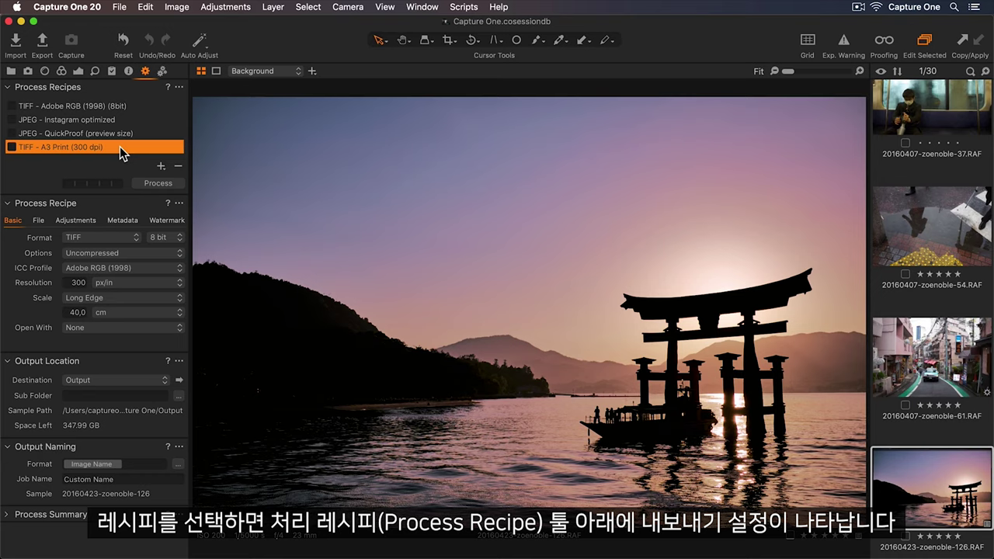
{"action": "left_click", "coordinate": [11, 147]}
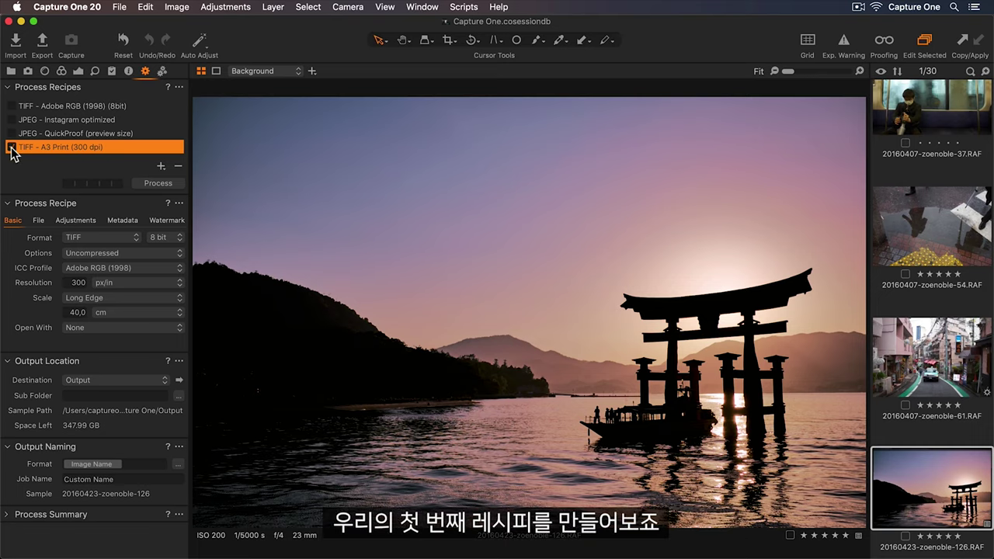
Step: Add a new process recipe named 'Instagram'
{"action": "left_click", "coordinate": [160, 166]}
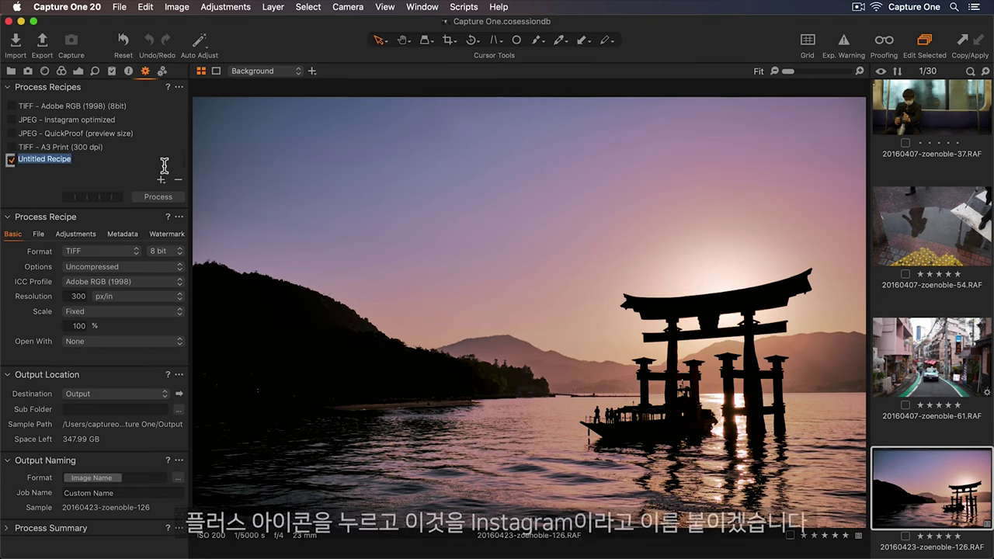
{"action": "type", "text": "Instagram"}
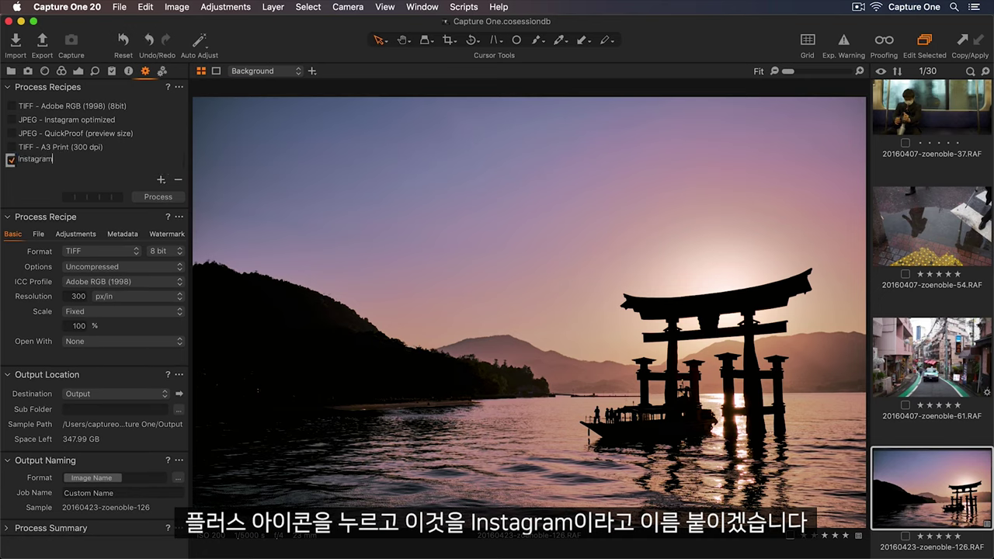
{"action": "key", "text": "Return"}
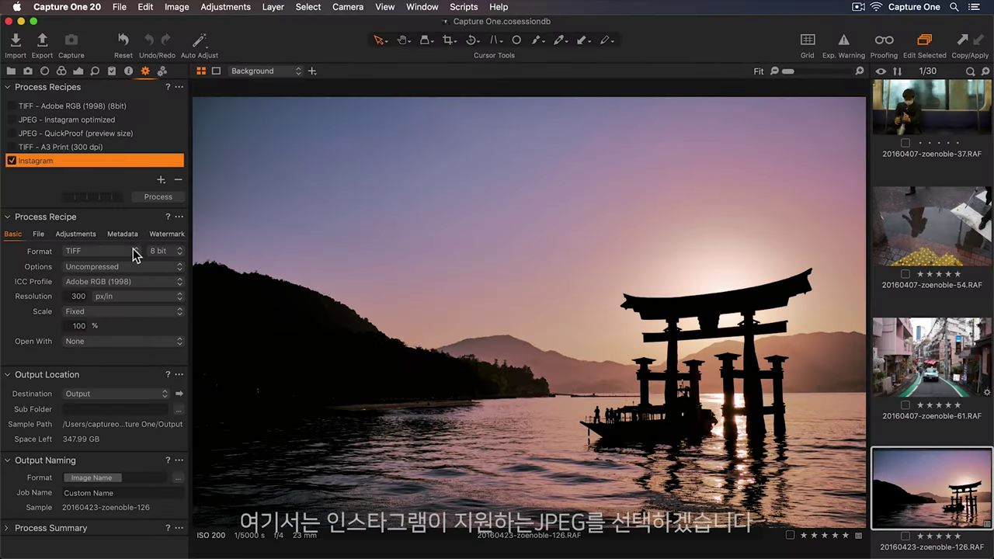
Step: Set the Instagram recipe's format to JPEG with the sRGB colour profile
{"action": "left_click", "coordinate": [136, 252]}
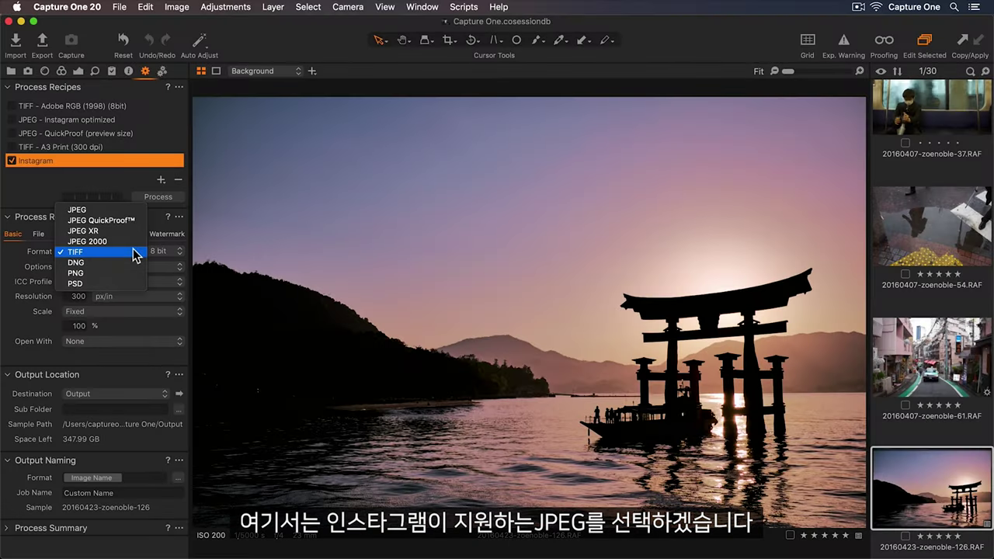
{"action": "left_click", "coordinate": [133, 209]}
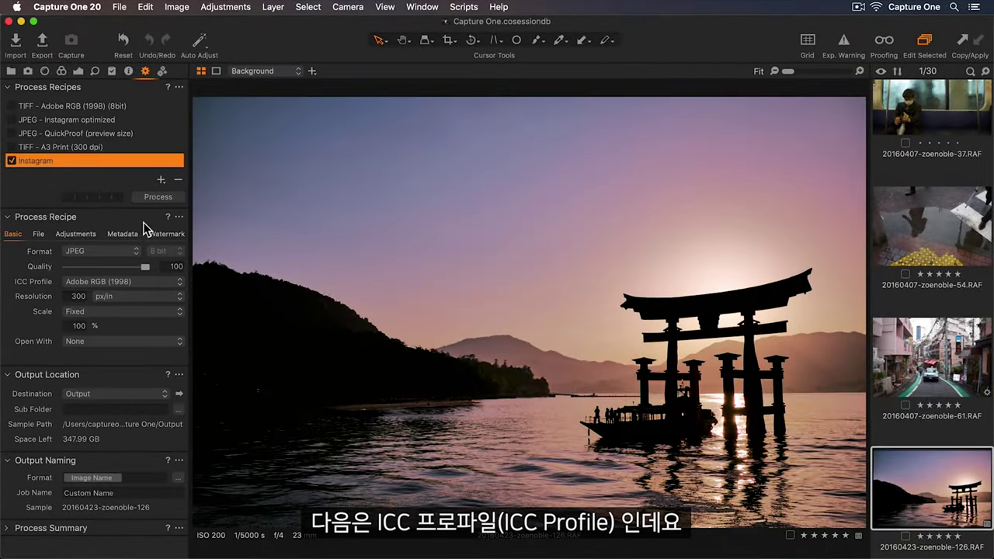
{"action": "left_click", "coordinate": [156, 280]}
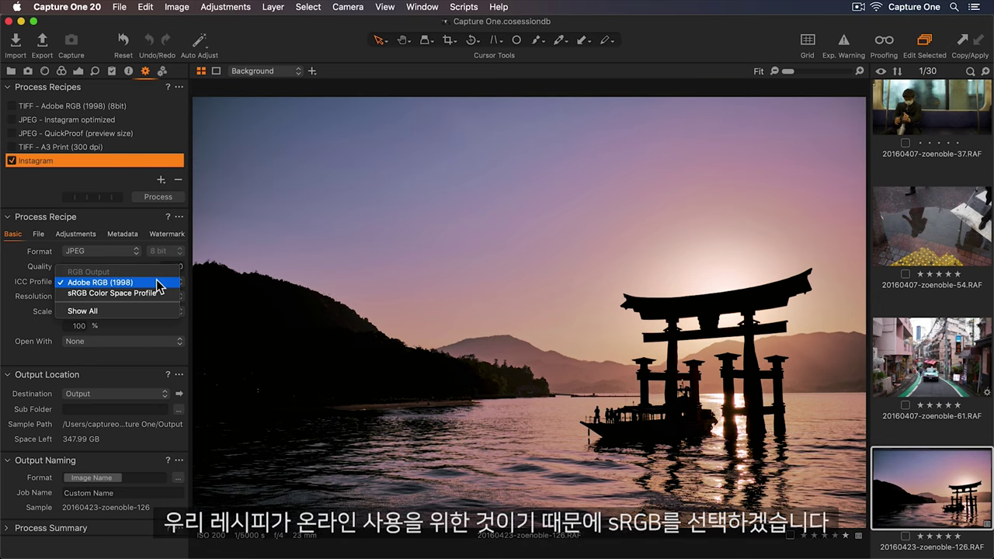
{"action": "left_click", "coordinate": [156, 294]}
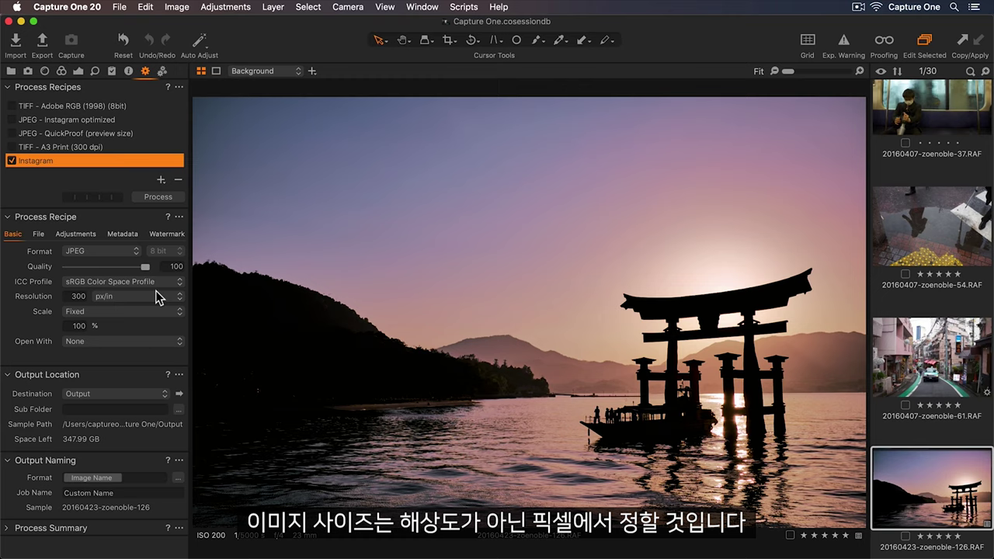
Step: Scale the Instagram recipe's output to a width of 1080 px
{"action": "left_click", "coordinate": [155, 311]}
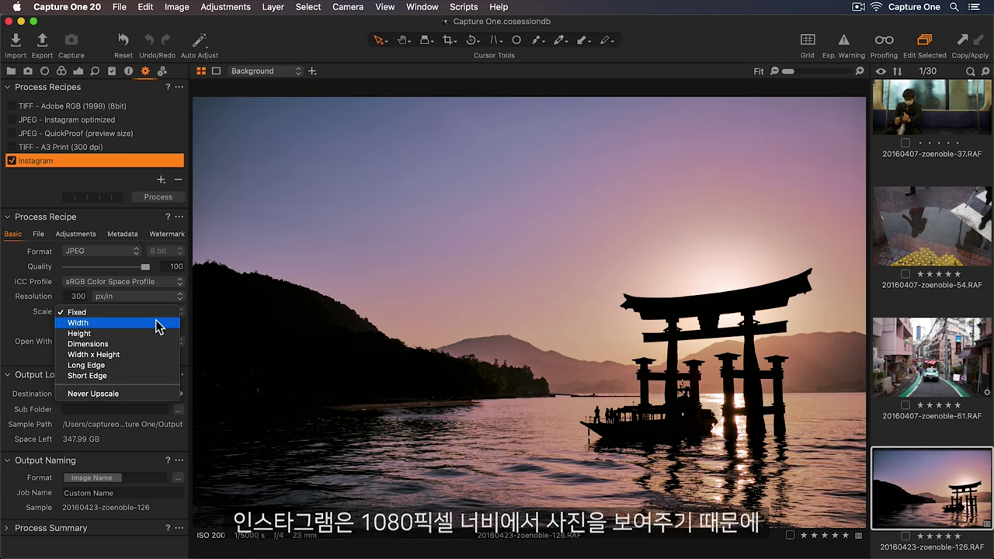
{"action": "left_click", "coordinate": [156, 322]}
{"action": "left_click", "coordinate": [155, 326]}
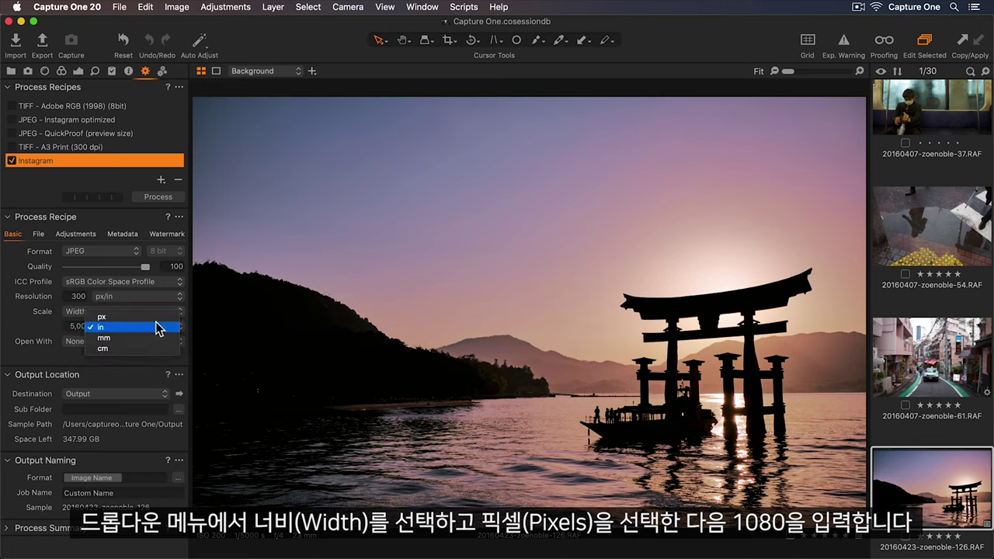
{"action": "left_click", "coordinate": [157, 317]}
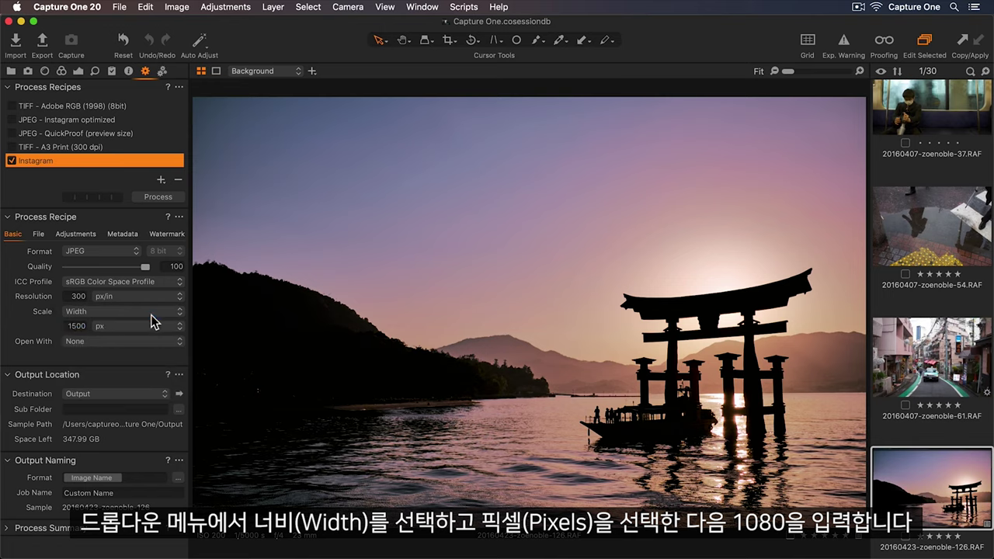
{"action": "double_click", "coordinate": [67, 325]}
{"action": "type", "text": "1080"}
{"action": "key", "text": "Return"}
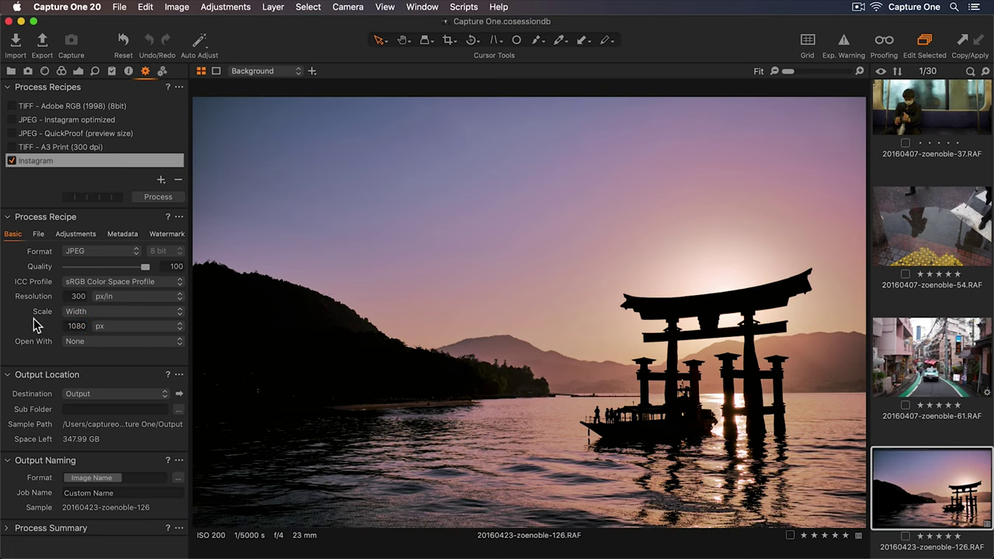
{"action": "left_click", "coordinate": [39, 235]}
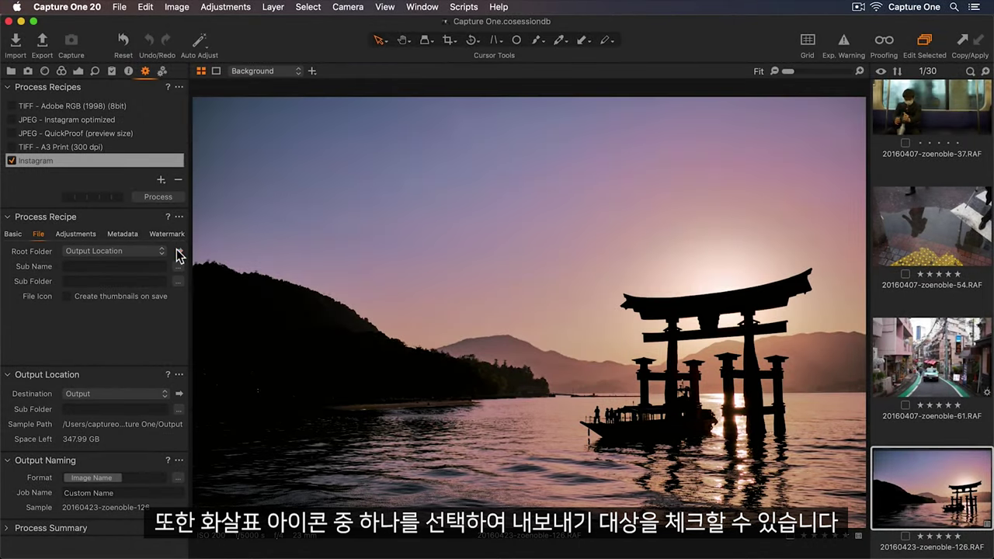
Step: Check the current Output root folder in Finder, then bring up the root folder choices
{"action": "left_click", "coordinate": [179, 252]}
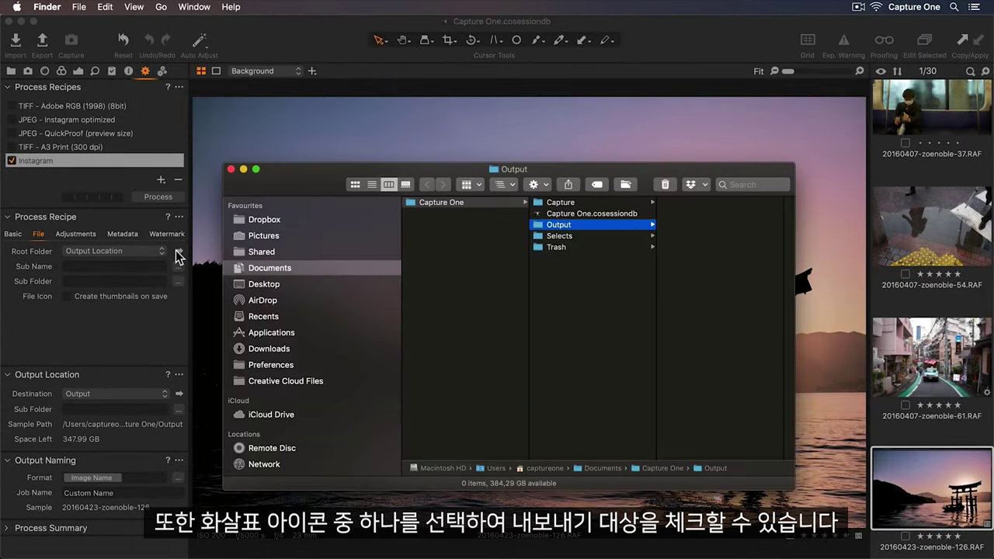
{"action": "left_click", "coordinate": [233, 168]}
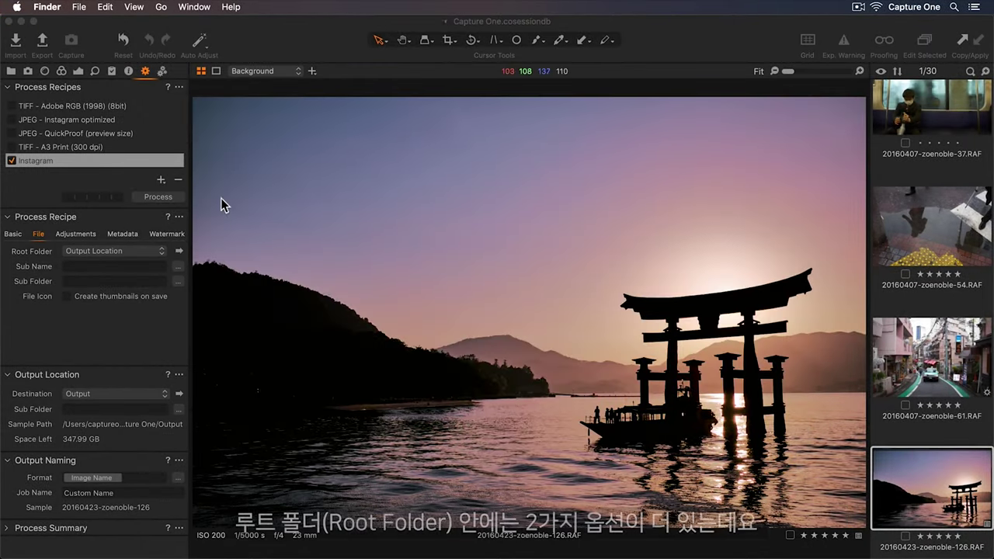
{"action": "left_click", "coordinate": [159, 251]}
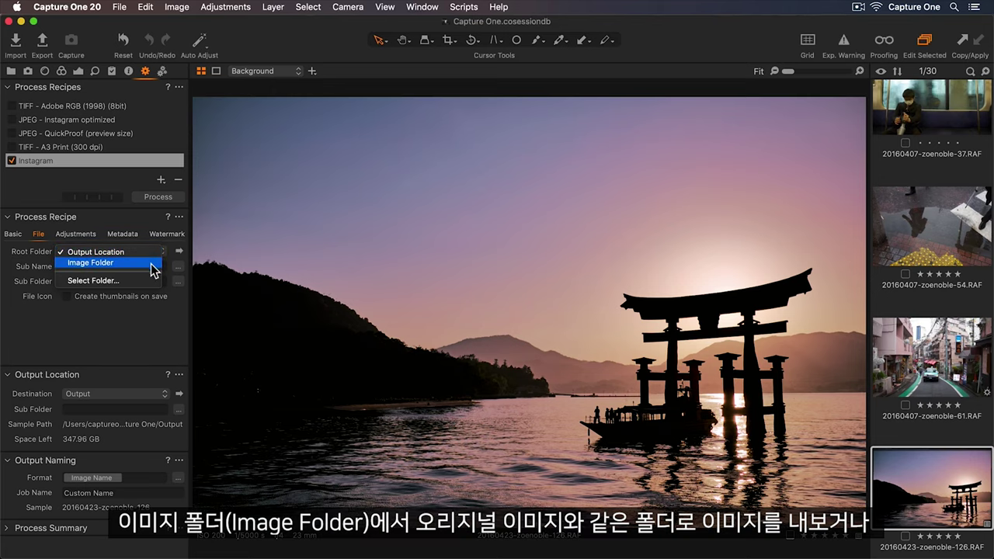
Step: Set the root folder to Dropbox with the subfolder 'Instagram Photos'
{"action": "left_click", "coordinate": [116, 280]}
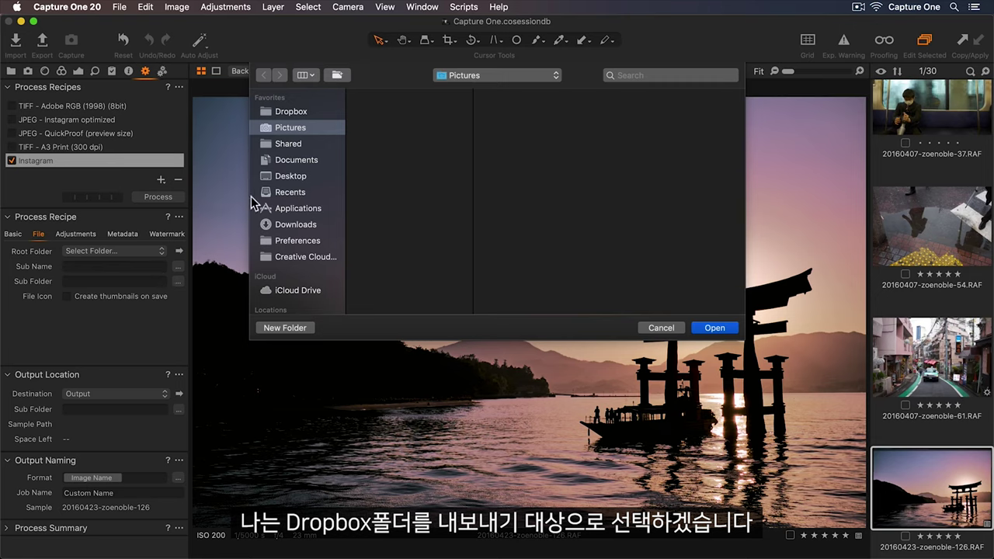
{"action": "left_click", "coordinate": [306, 111]}
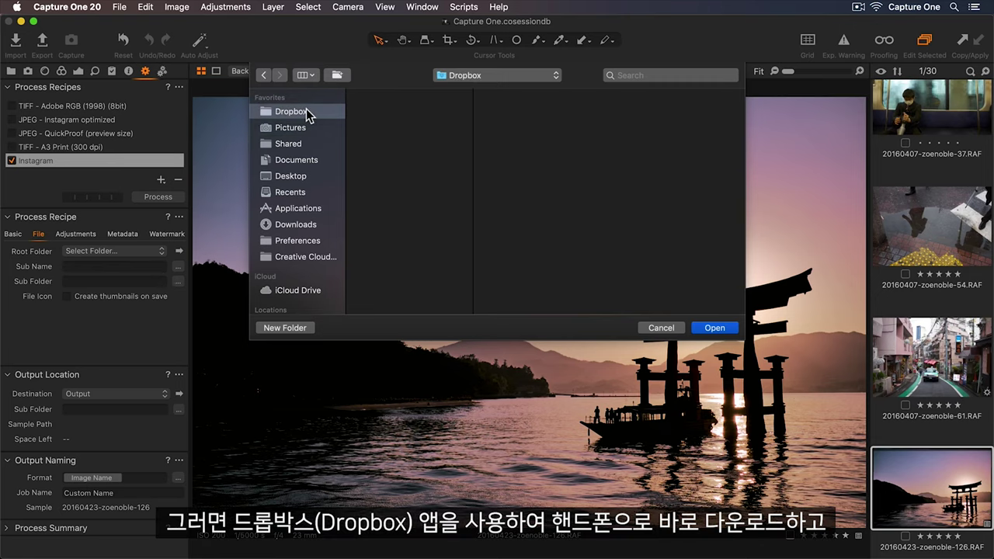
{"action": "key", "text": "Return"}
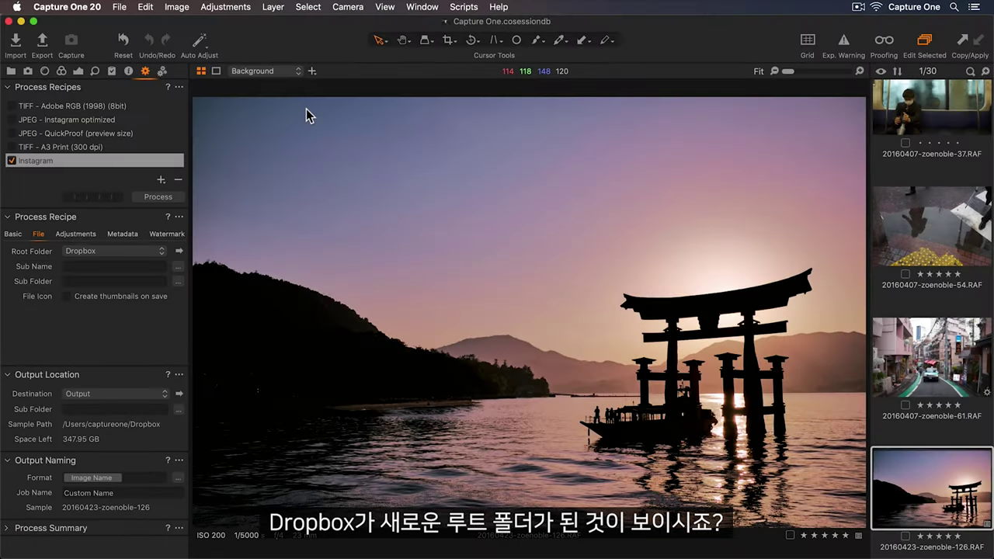
{"action": "left_click", "coordinate": [150, 279]}
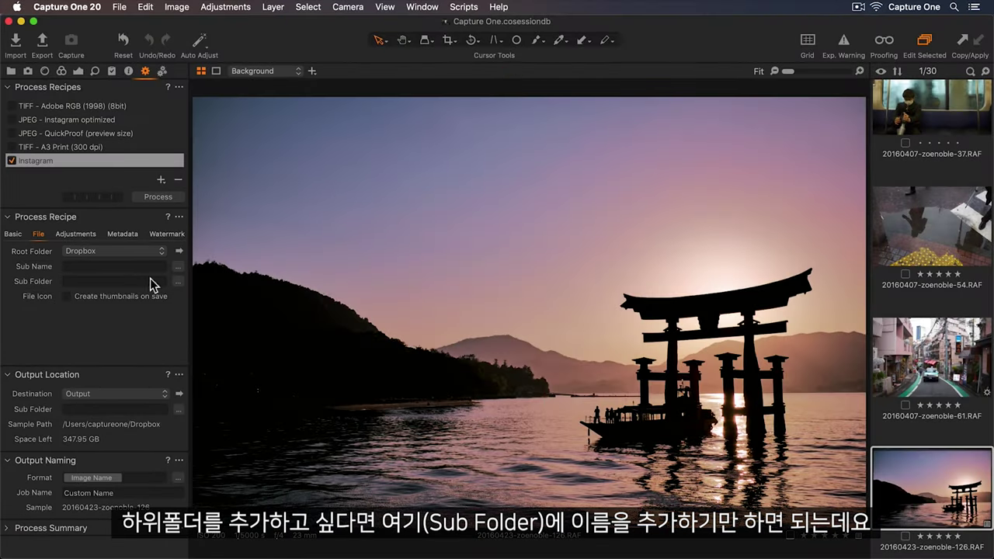
{"action": "type", "text": "Instagram P"}
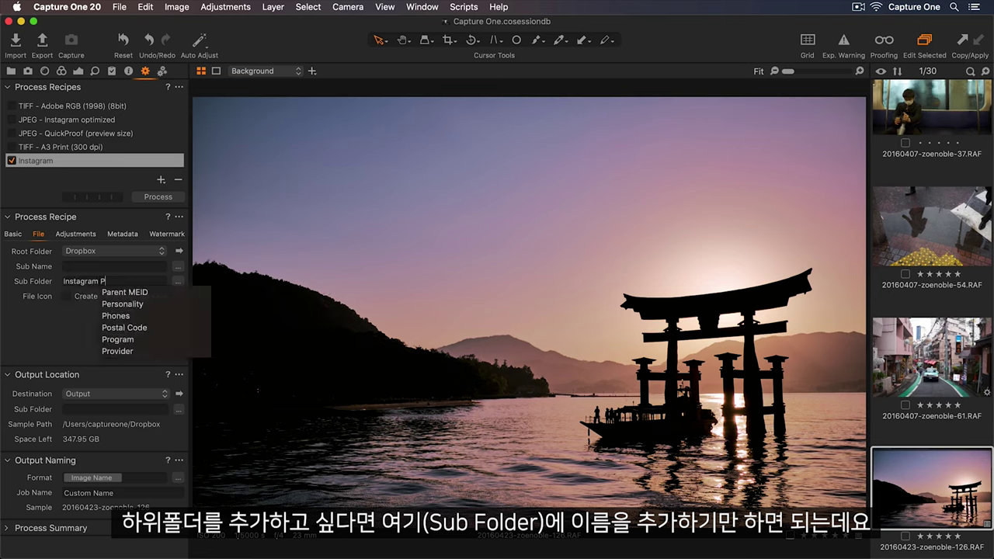
{"action": "type", "text": "hotos"}
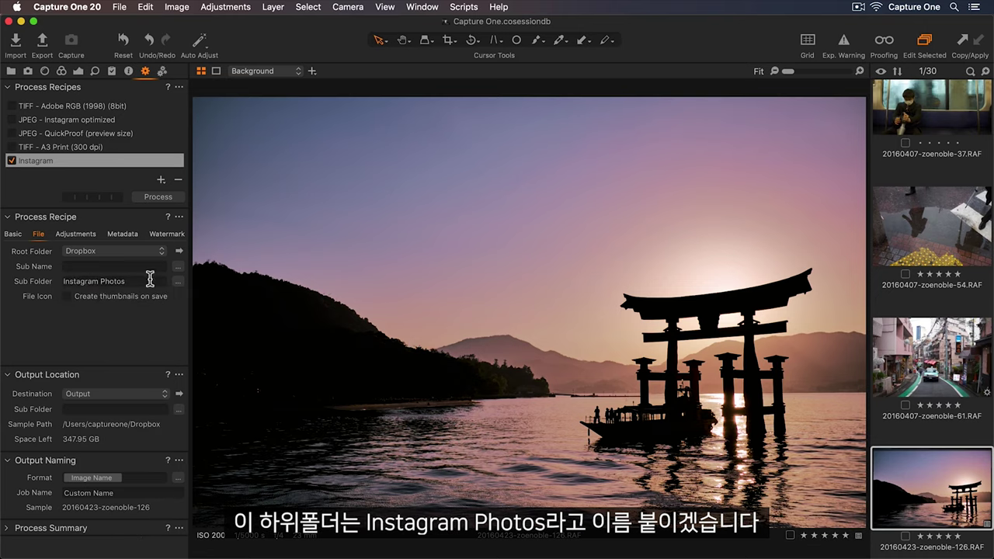
Step: Set the Instagram recipe's sharpening to Output Sharpening for Screen
{"action": "left_click", "coordinate": [88, 237]}
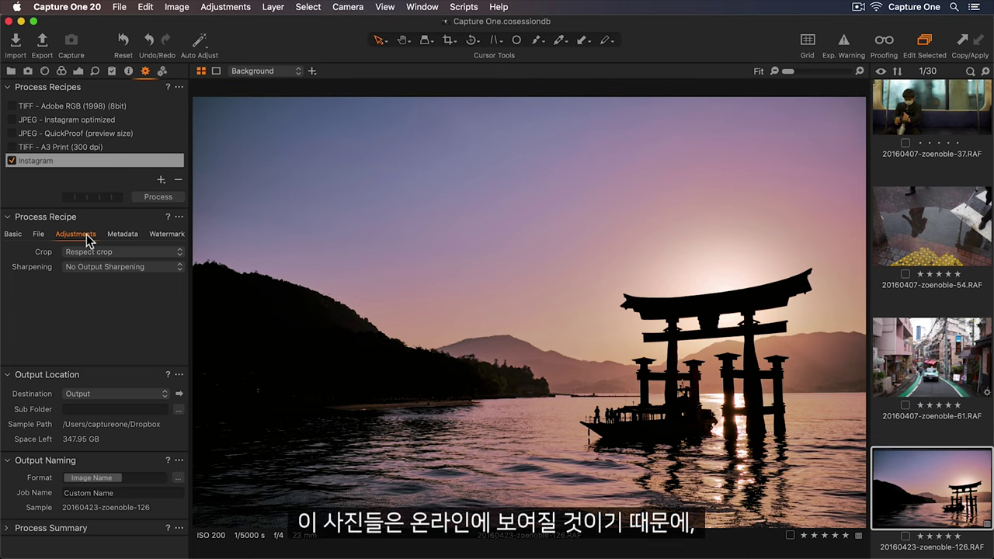
{"action": "left_click", "coordinate": [158, 269]}
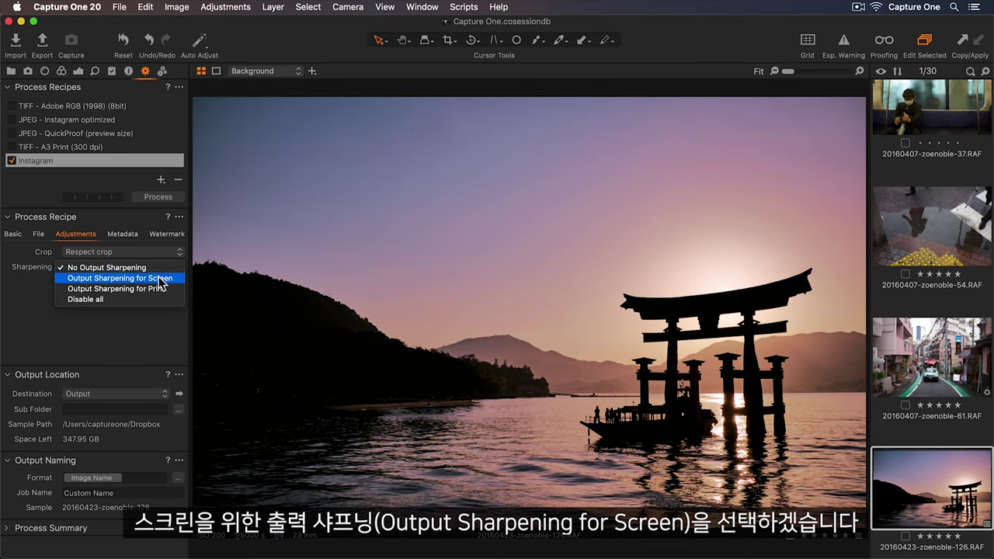
{"action": "left_click", "coordinate": [160, 278]}
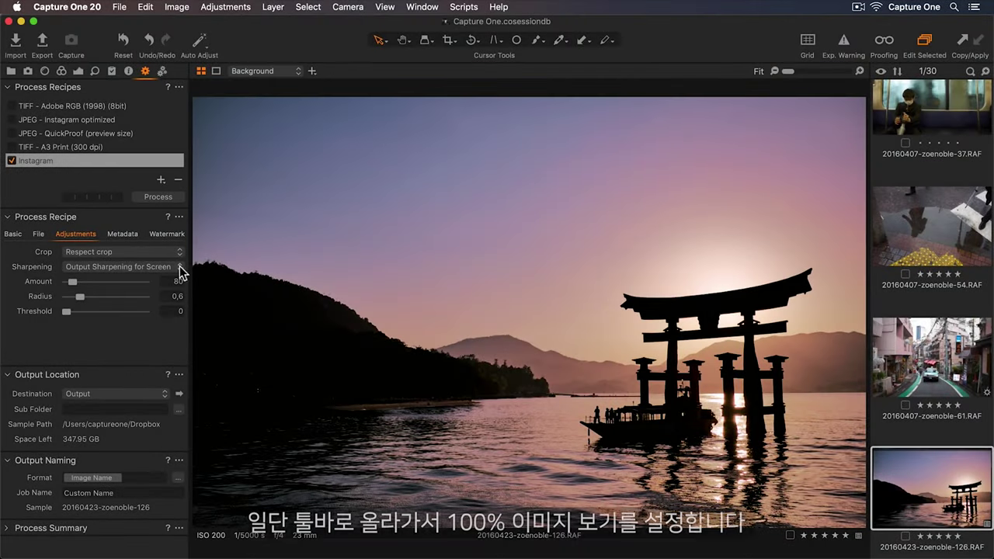
Step: Raise the sharpening Amount to 206 while proofing at 100%, then return to Fit view
{"action": "left_click_drag", "start_coordinate": [788, 71], "coordinate": [821, 72]}
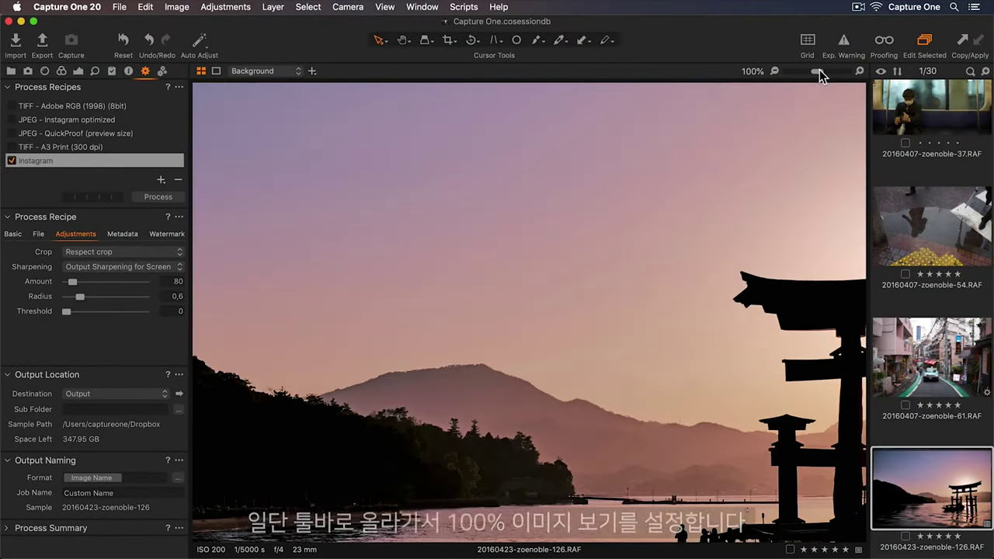
{"action": "left_click", "coordinate": [885, 41]}
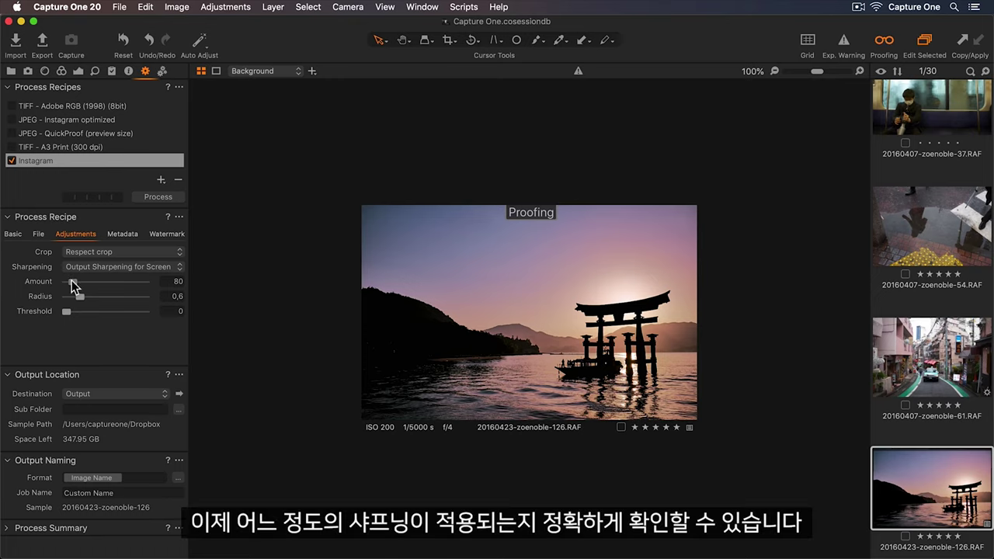
{"action": "mouse_move", "coordinate": [72, 282]}
{"action": "left_mouse_down"}
{"action": "mouse_move", "coordinate": [112, 285]}
{"action": "mouse_move", "coordinate": [82, 285]}
{"action": "left_mouse_up"}
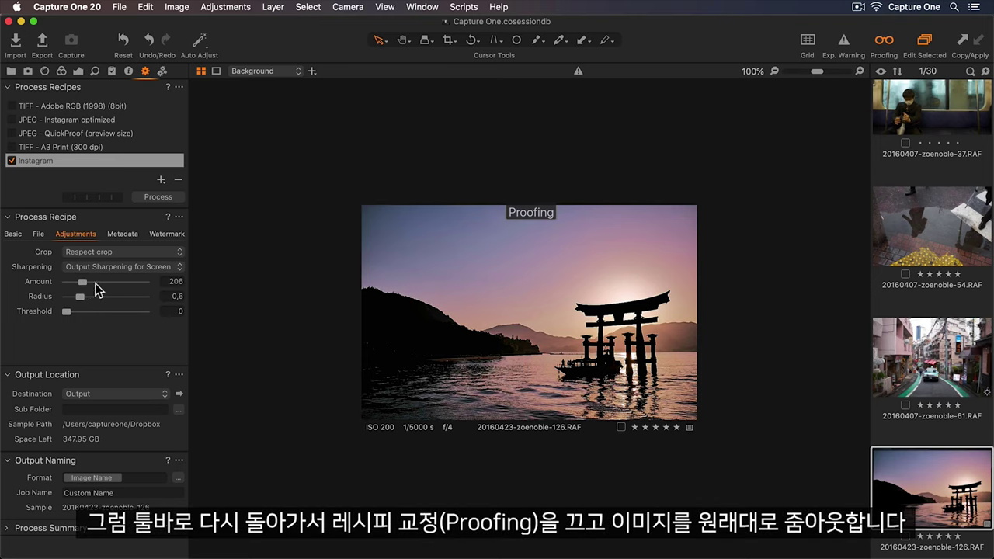
{"action": "left_click", "coordinate": [885, 42]}
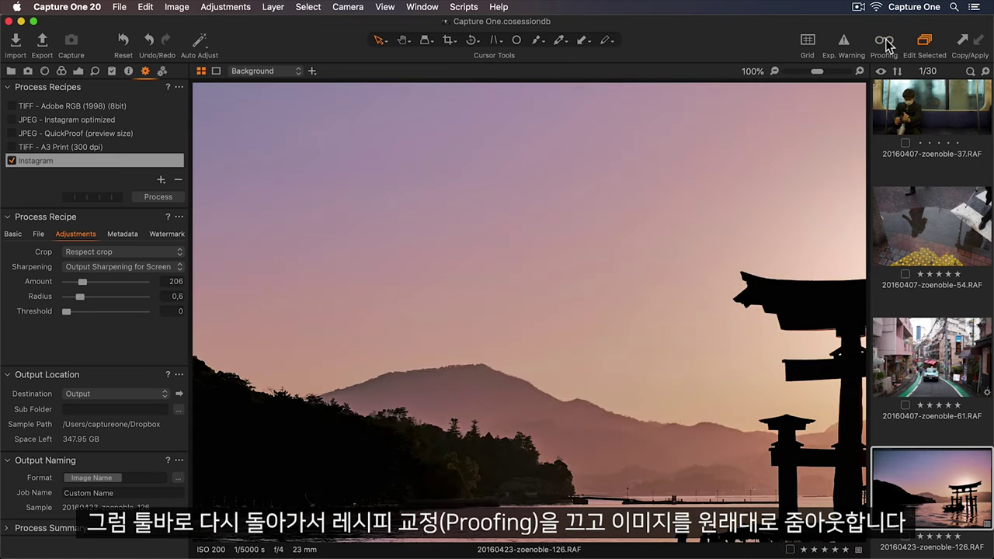
{"action": "left_click", "coordinate": [774, 72]}
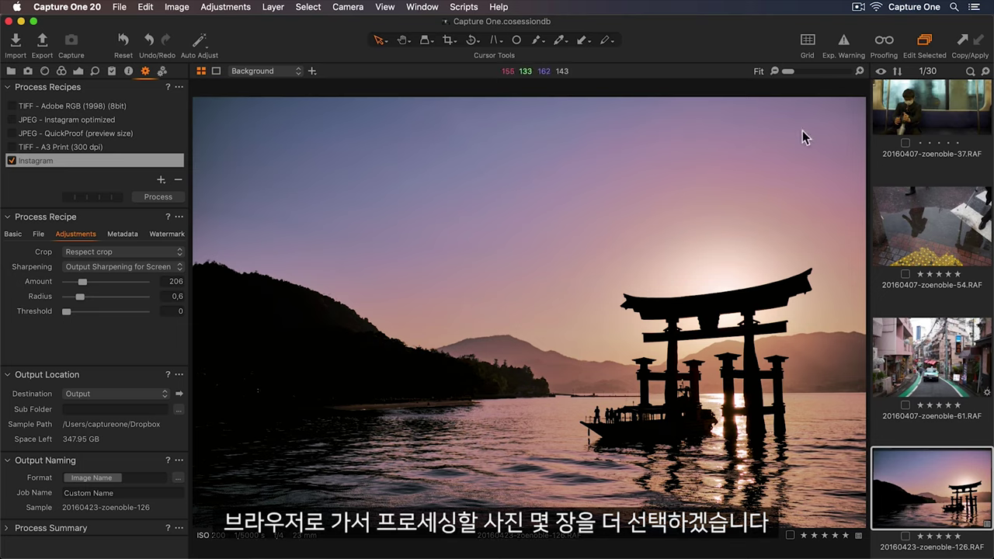
Step: Process photos 54, 61, 75 and 126 with the Instagram recipe and reveal the output folder
{"action": "left_click", "coordinate": [910, 220], "text": "super"}
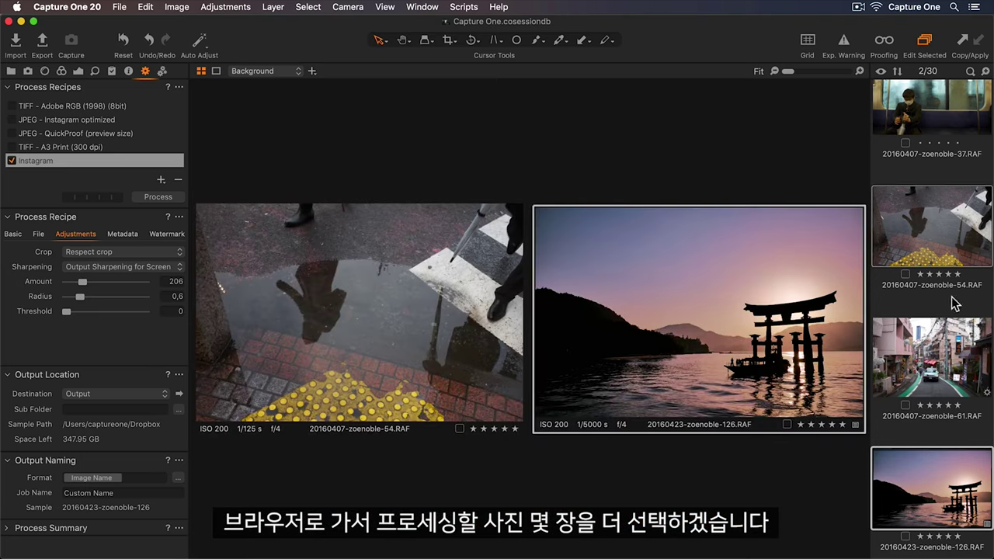
{"action": "left_click", "coordinate": [961, 349], "text": "super"}
{"action": "scroll", "coordinate": [960, 349], "scroll_direction": "down", "scroll_amount": 5}
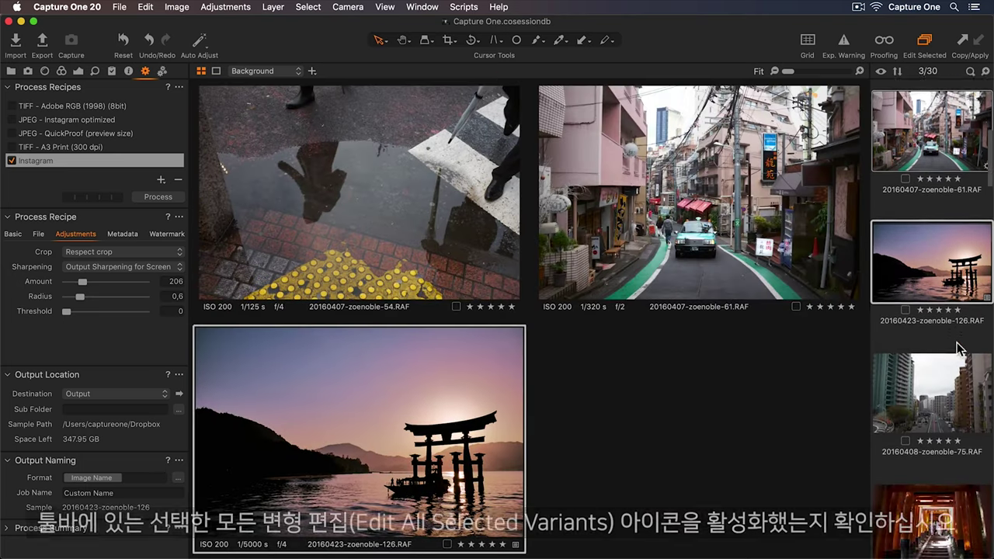
{"action": "left_click", "coordinate": [961, 350], "text": "super"}
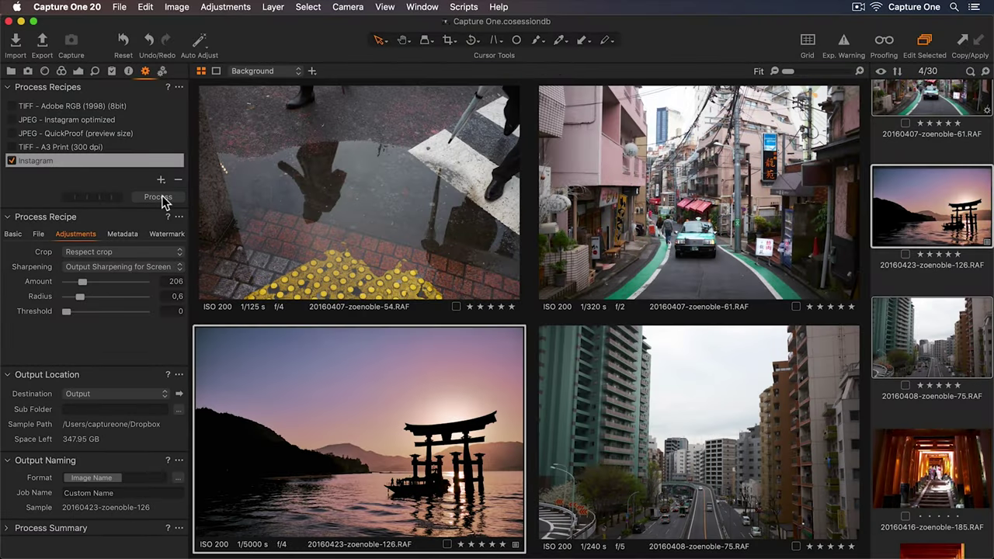
{"action": "left_click", "coordinate": [157, 197]}
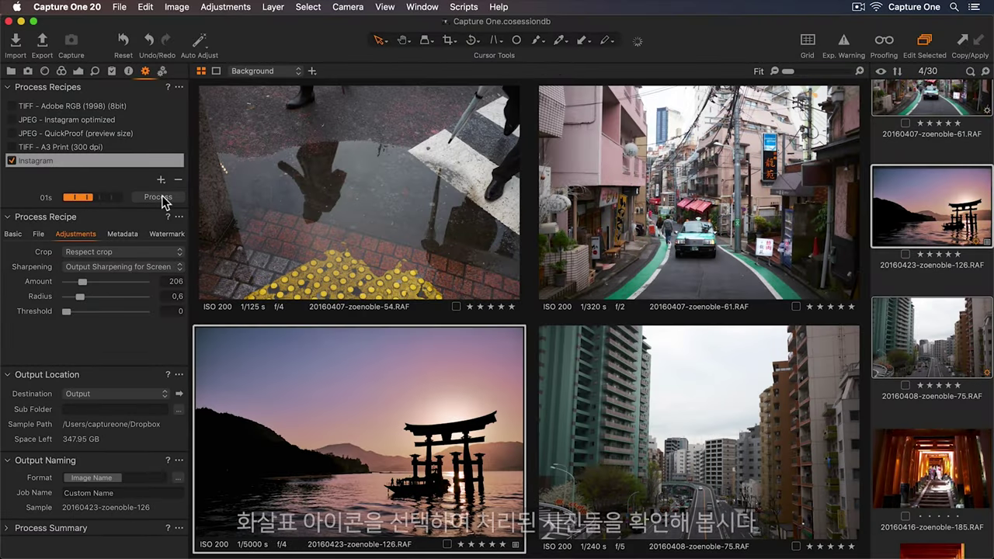
{"action": "left_click", "coordinate": [178, 394]}
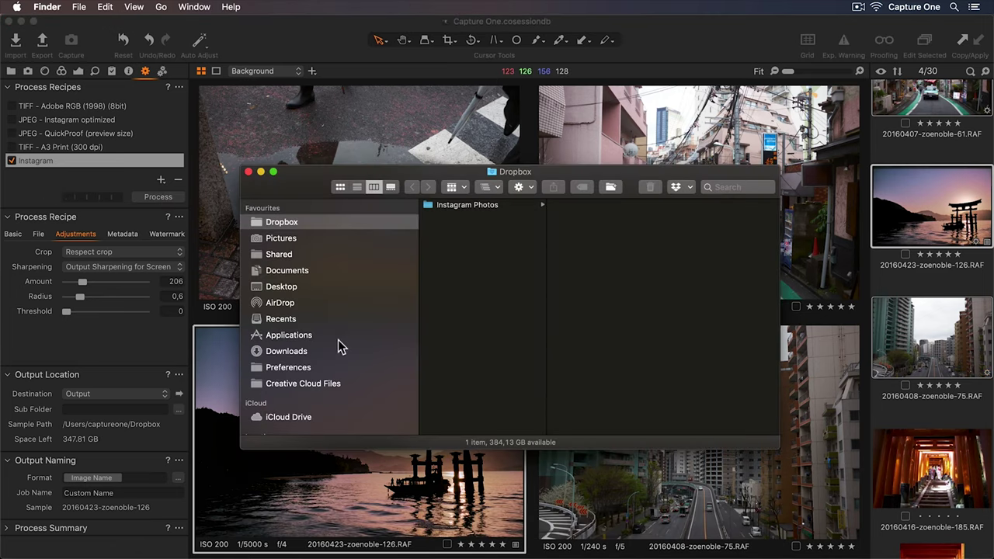
Step: Open the Instagram Photos folder in Finder and select the first processed JPEG
{"action": "left_click", "coordinate": [483, 205]}
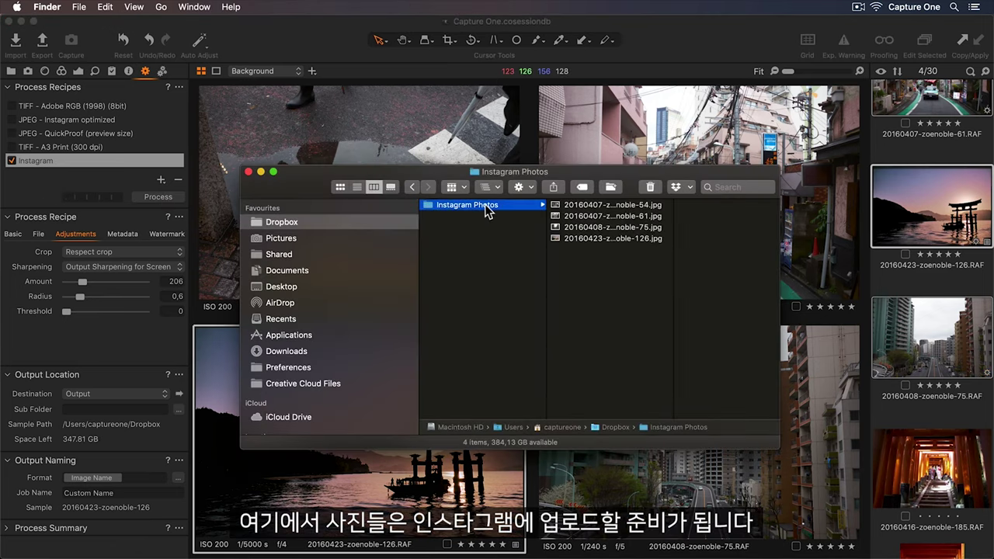
{"action": "left_click", "coordinate": [560, 205]}
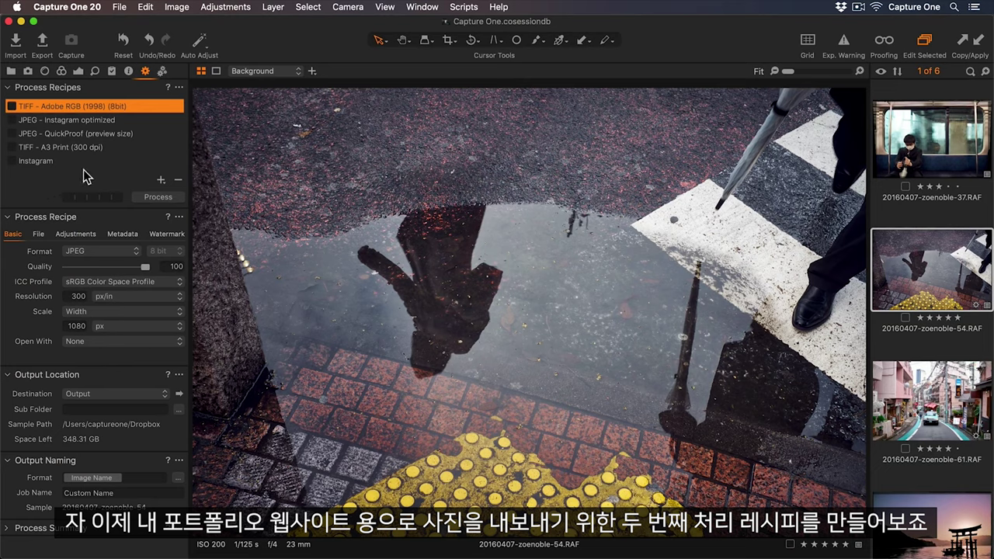
Step: Create a 'Portfolio Website JPEGS' recipe and set its output format to JPEG
{"action": "left_click", "coordinate": [160, 180]}
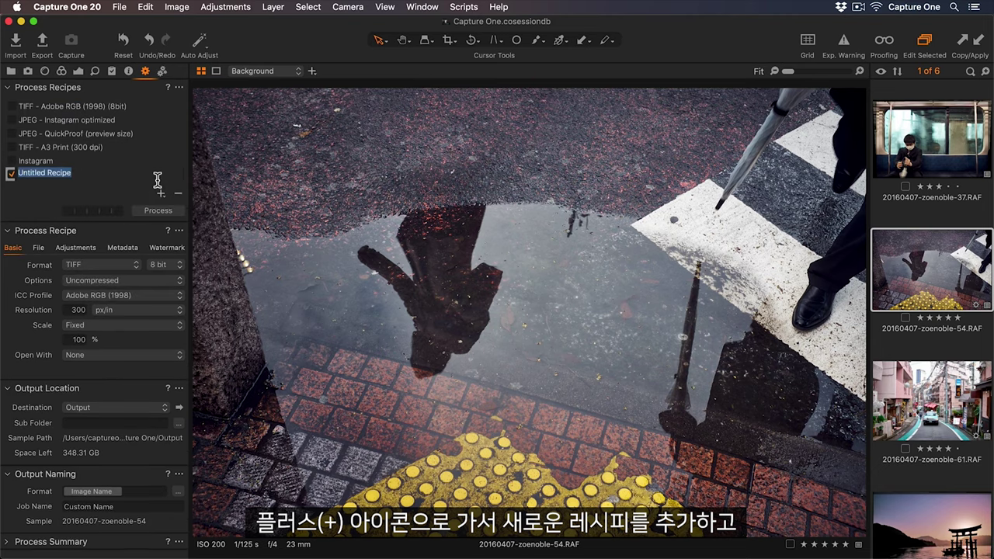
{"action": "type", "text": "Portfolio "}
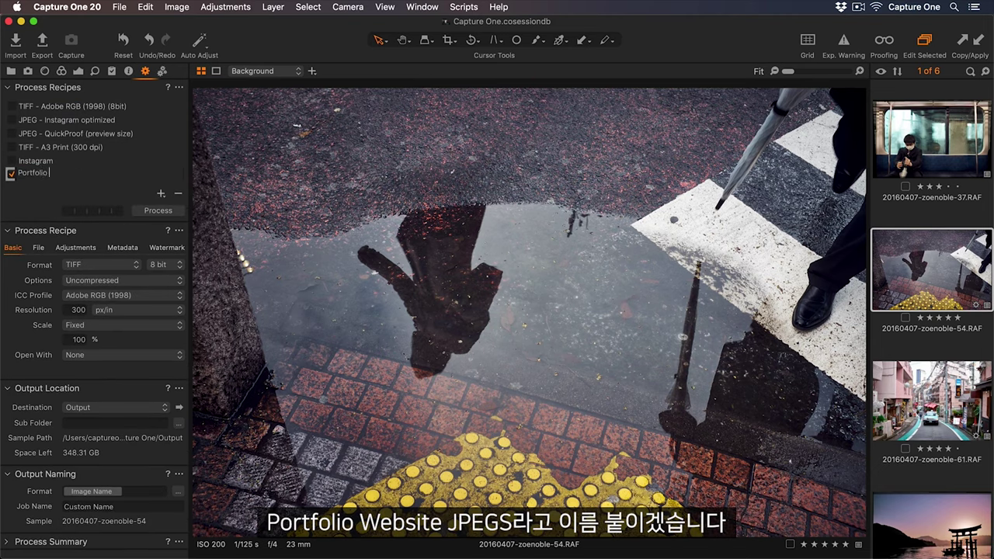
{"action": "type", "text": "Website JPEGS"}
{"action": "key", "text": "Return"}
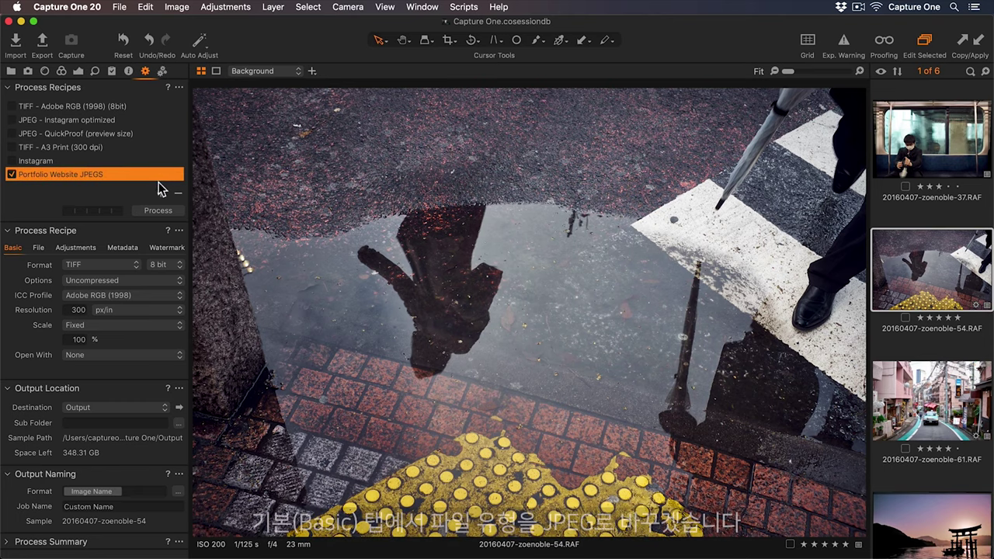
{"action": "left_click", "coordinate": [132, 265]}
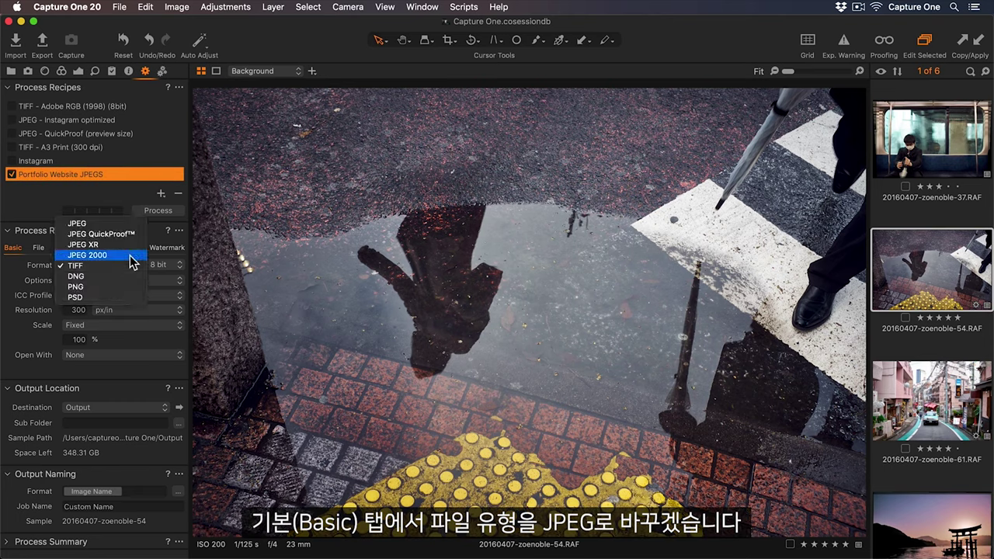
{"action": "left_click", "coordinate": [125, 224]}
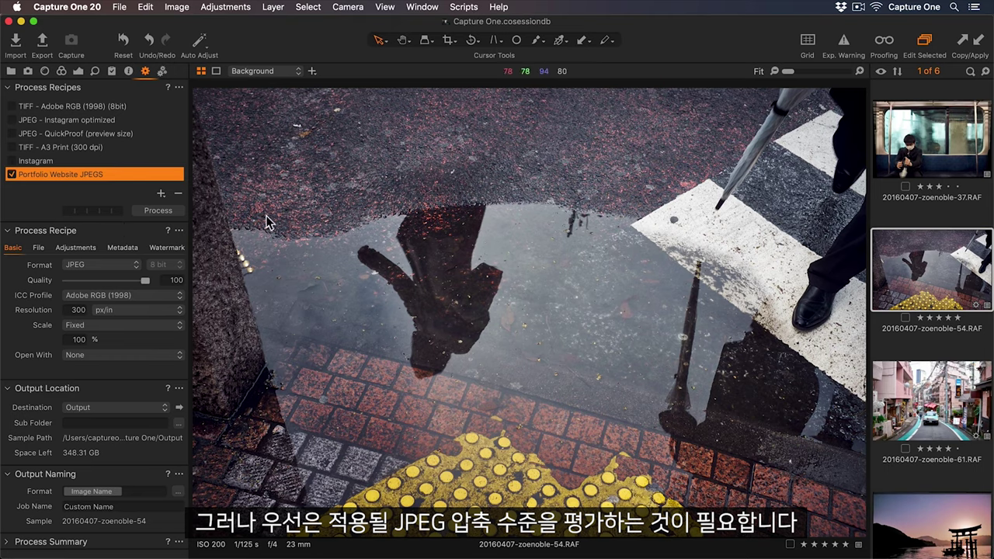
Step: Lower the Portfolio Website JPEGS quality from 100 to 67 while proofing at 100%, then return to Fit
{"action": "left_click", "coordinate": [884, 40]}
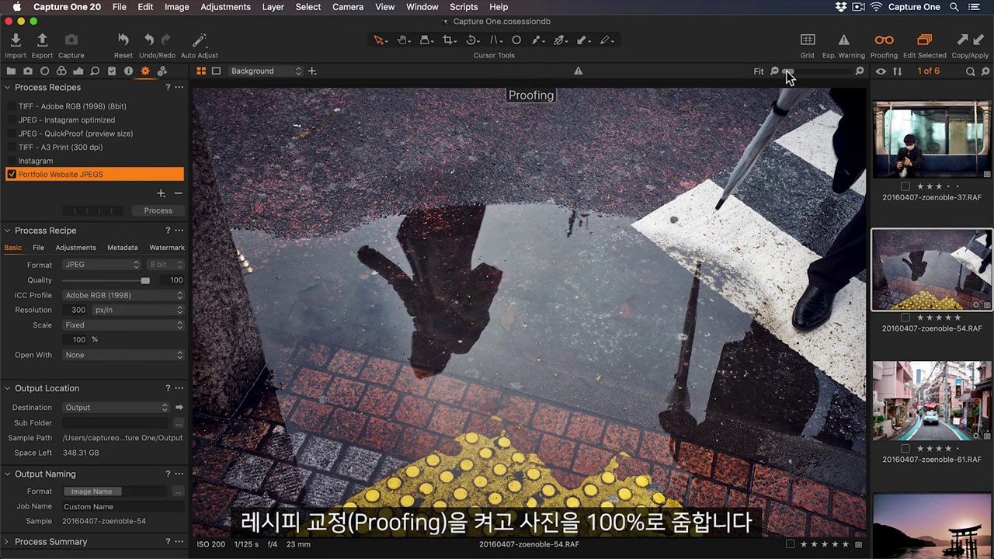
{"action": "left_click_drag", "start_coordinate": [786, 71], "coordinate": [815, 72]}
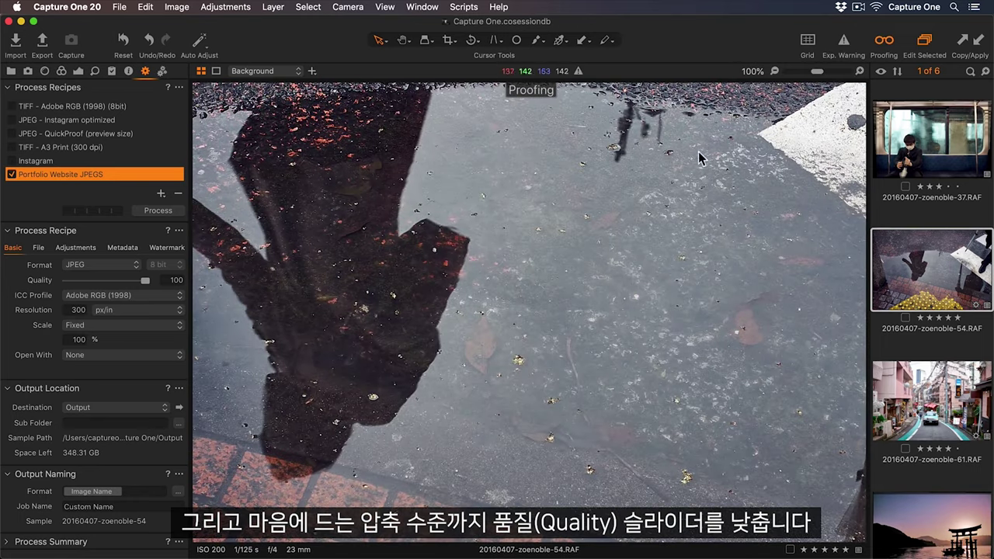
{"action": "left_click_drag", "start_coordinate": [147, 281], "coordinate": [122, 283]}
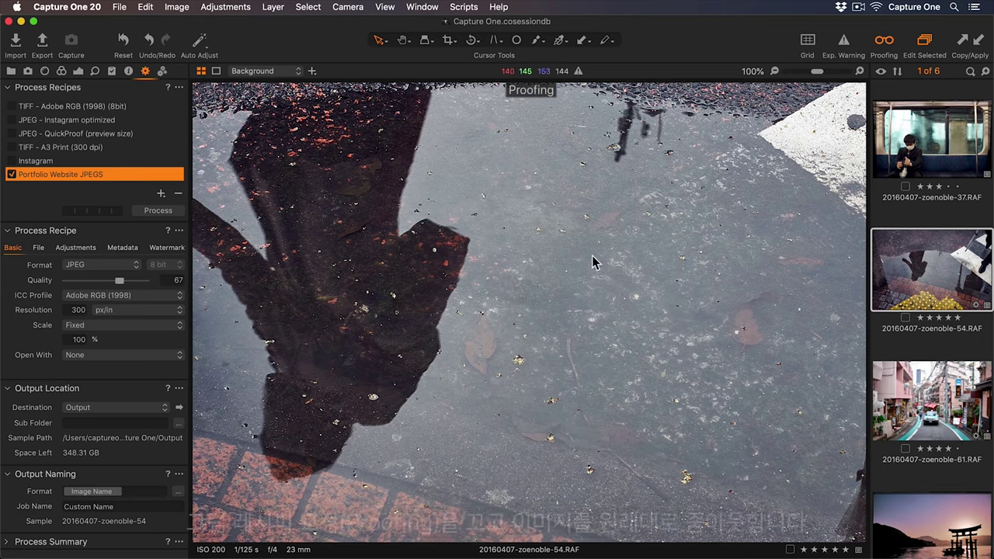
{"action": "left_click", "coordinate": [886, 41]}
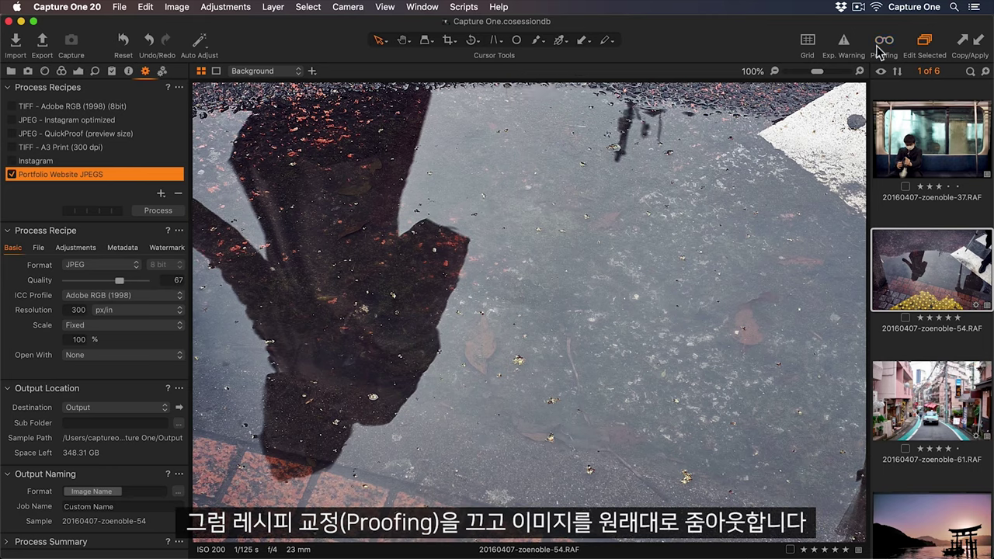
{"action": "left_click", "coordinate": [776, 72]}
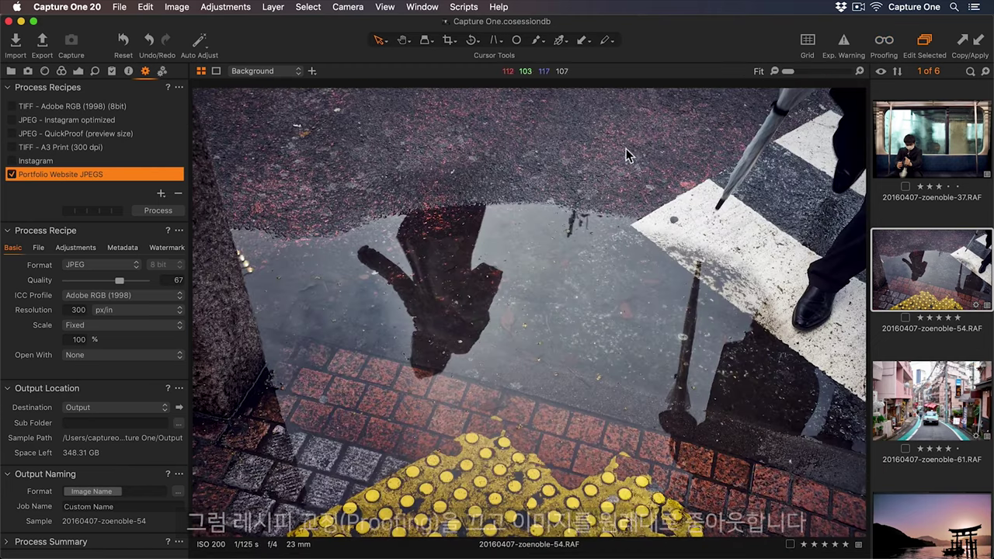
Step: Switch the recipe's colour profile to sRGB and scale output to 2500 px on the long edge
{"action": "left_click", "coordinate": [159, 296]}
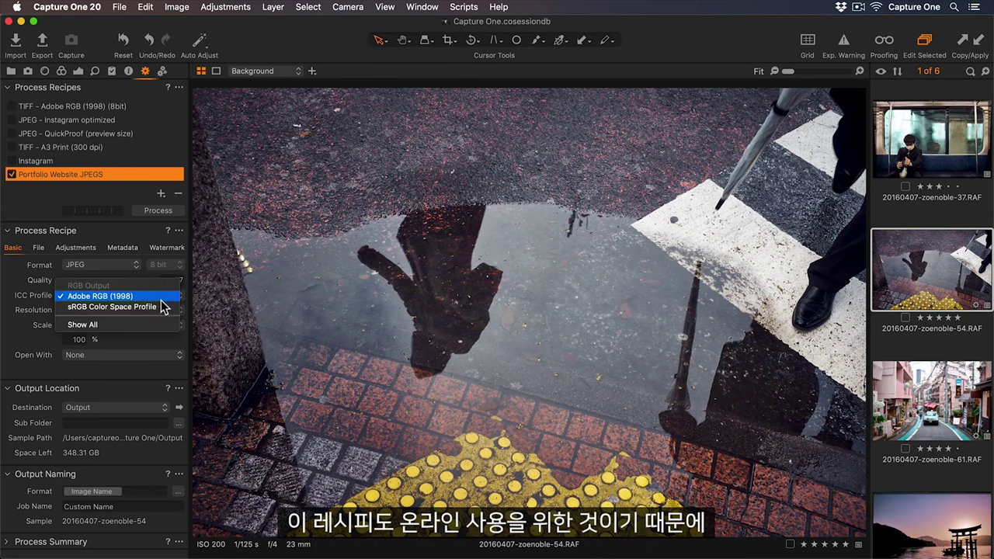
{"action": "left_click", "coordinate": [162, 306]}
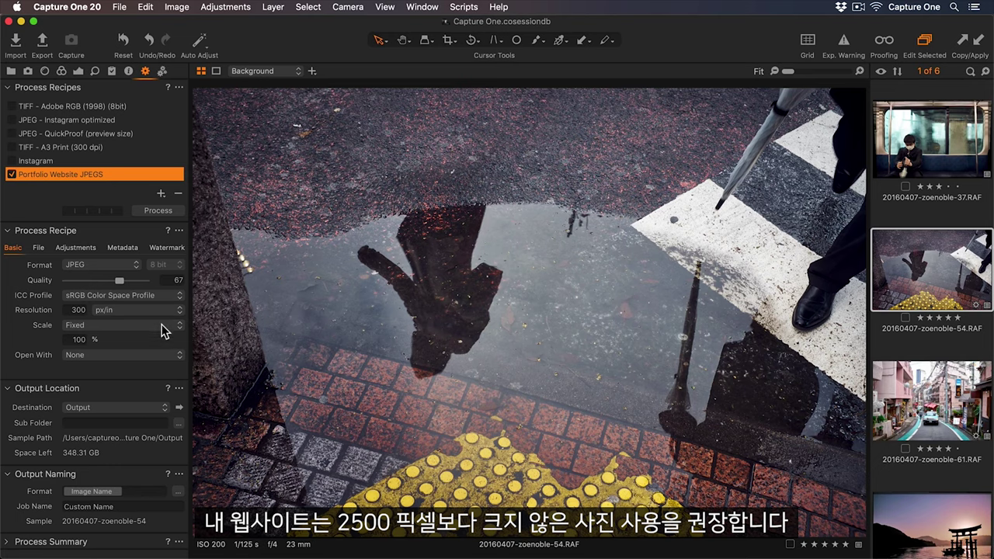
{"action": "left_click", "coordinate": [163, 326]}
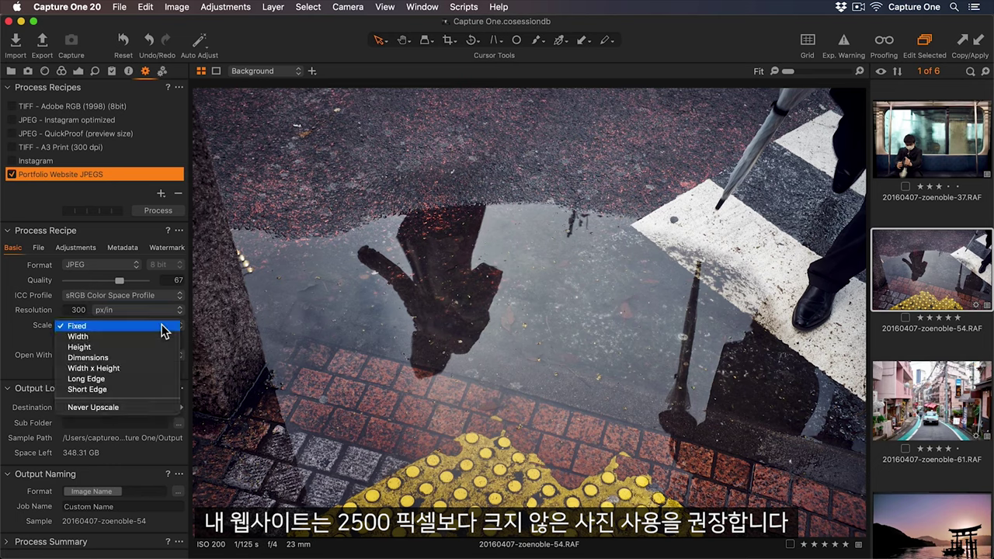
{"action": "left_click", "coordinate": [164, 379]}
{"action": "left_click", "coordinate": [166, 341]}
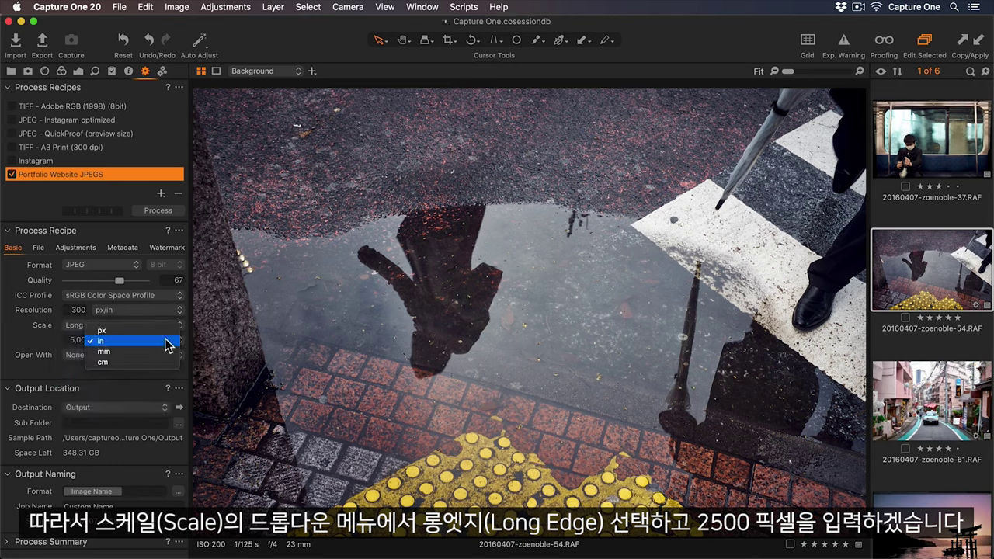
{"action": "left_click", "coordinate": [164, 332]}
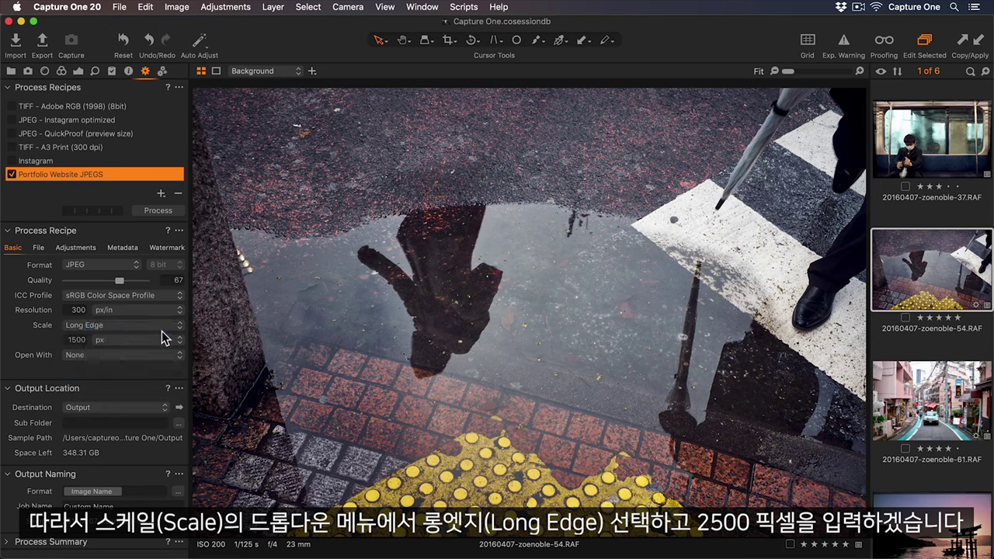
{"action": "double_click", "coordinate": [67, 340]}
{"action": "type", "text": "2500"}
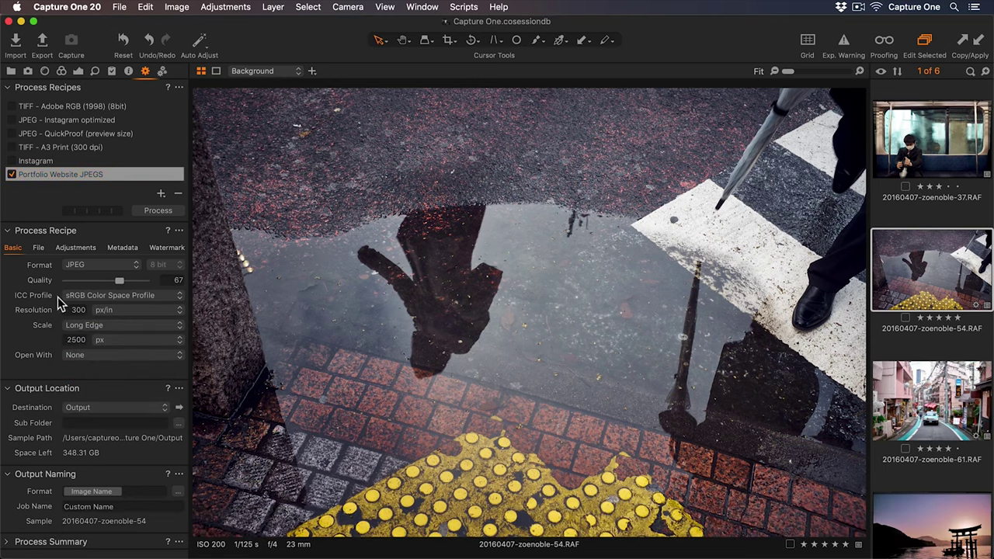
Step: Show the recipe's File settings, with Root Folder at Output Location and no subfolder
{"action": "left_click", "coordinate": [39, 248]}
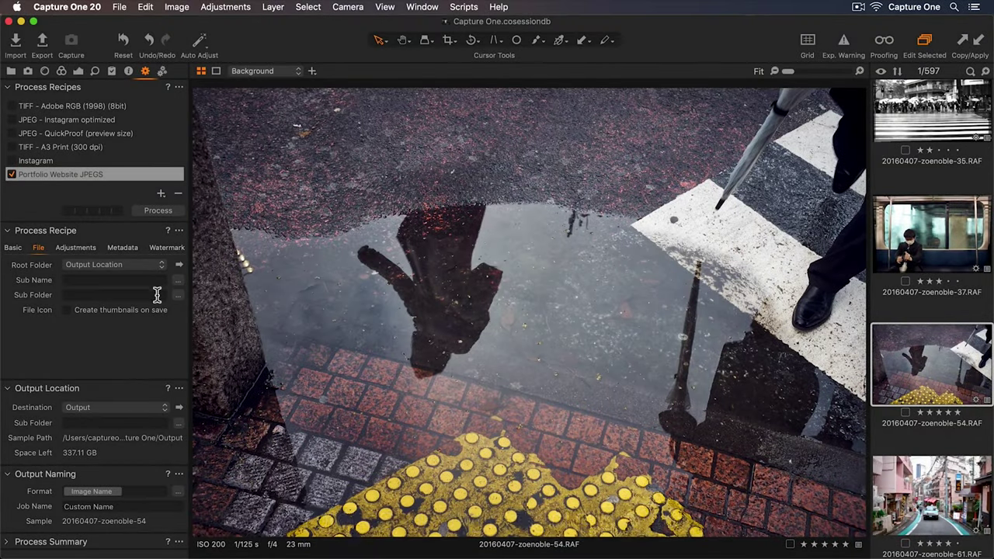
Step: Set the recipe's Sub Folder to the EXIF Rating token
{"action": "left_click", "coordinate": [177, 296]}
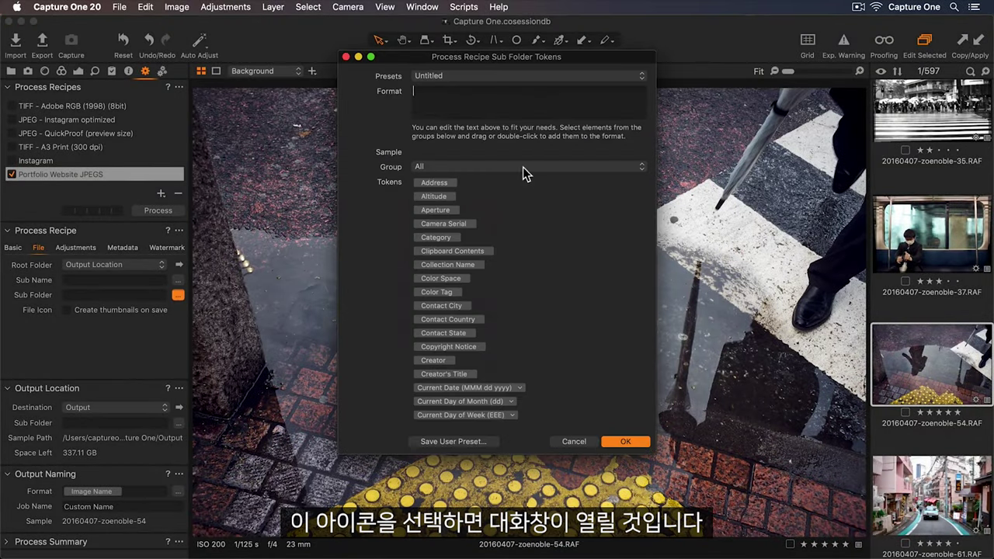
{"action": "left_click", "coordinate": [523, 167]}
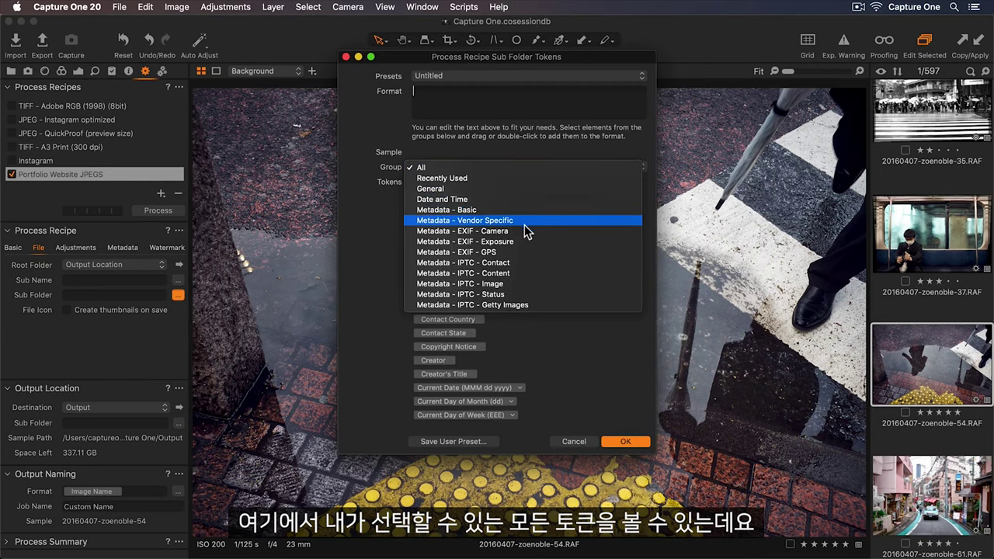
{"action": "left_click", "coordinate": [528, 232]}
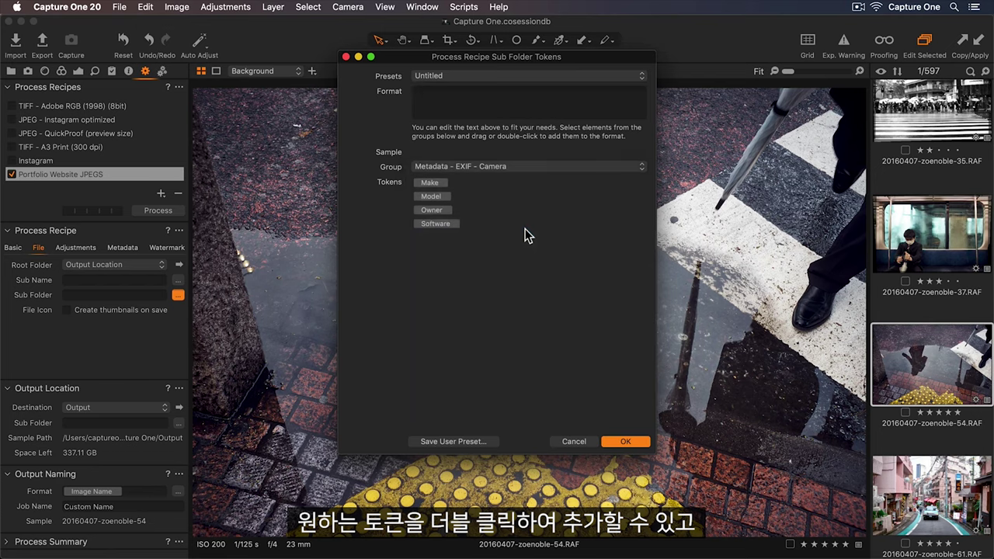
{"action": "type", "text": "ratin"}
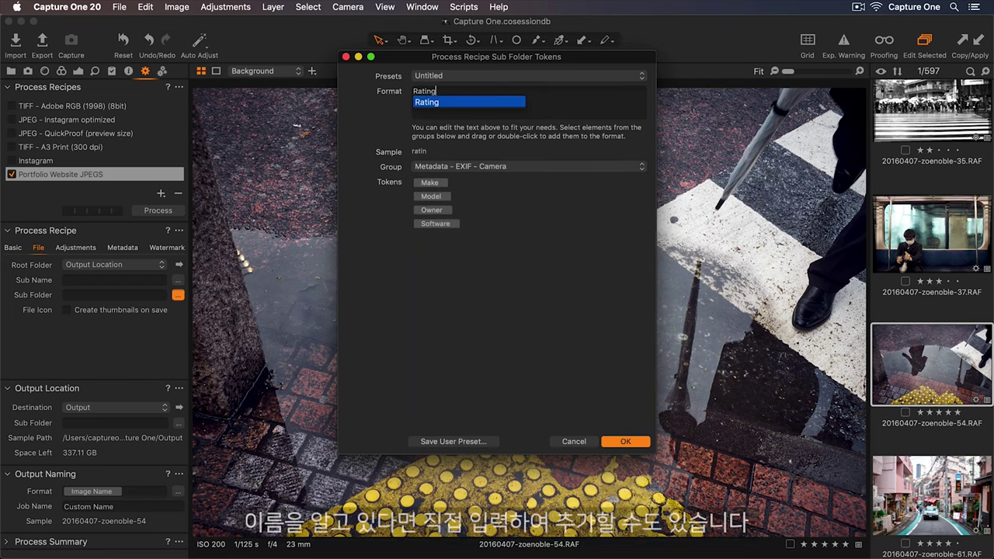
{"action": "key", "text": "Return"}
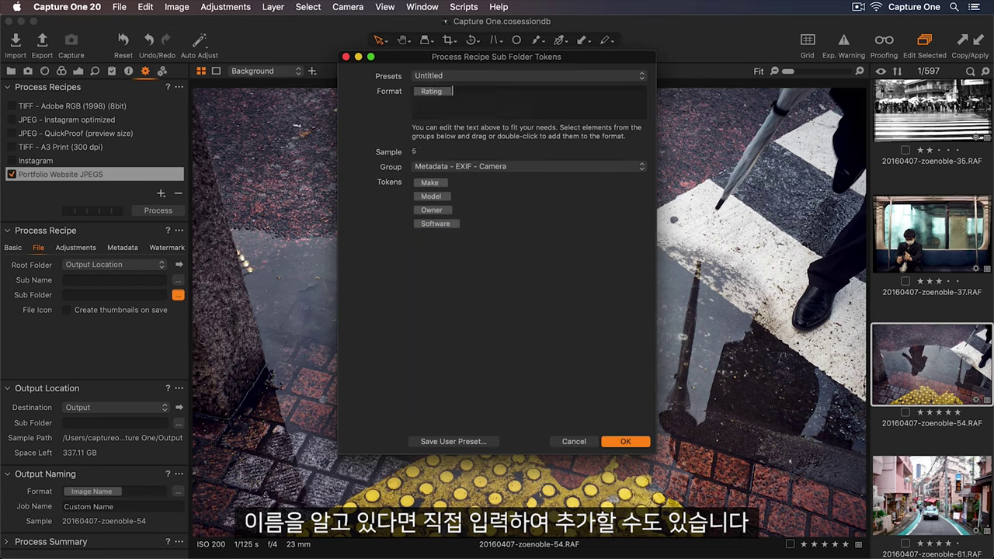
{"action": "left_click", "coordinate": [625, 441]}
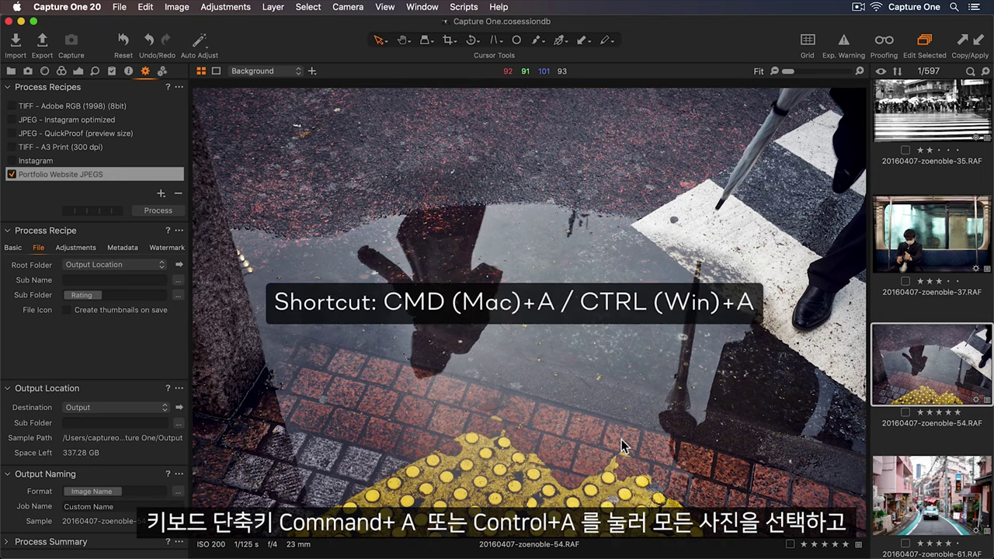
Step: Select all 597 images and process them with the Portfolio Website JPEGS recipe
{"action": "key", "text": "super+a"}
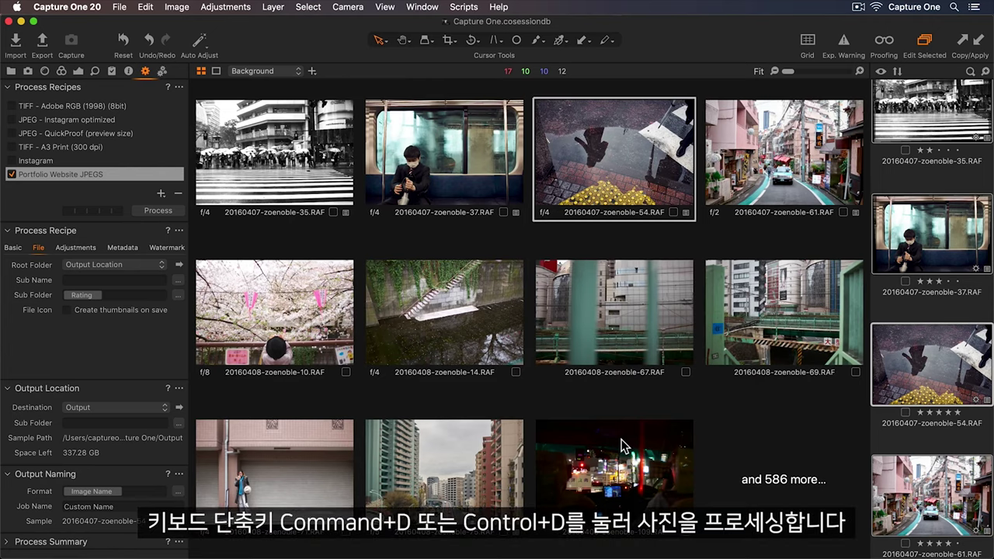
{"action": "key", "text": "super+d"}
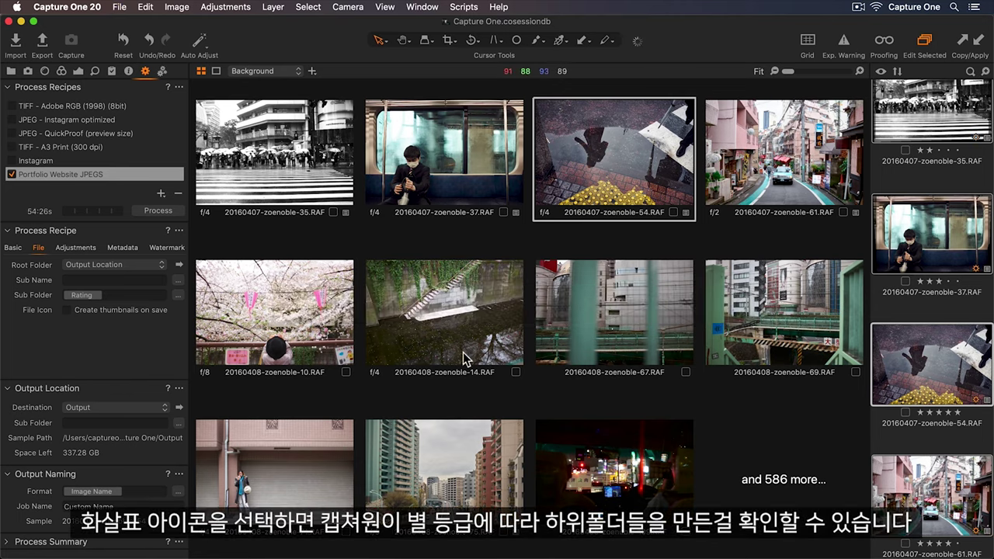
Step: Reveal the Output folder in Finder and look inside the rating 2 subfolder
{"action": "left_click", "coordinate": [179, 265]}
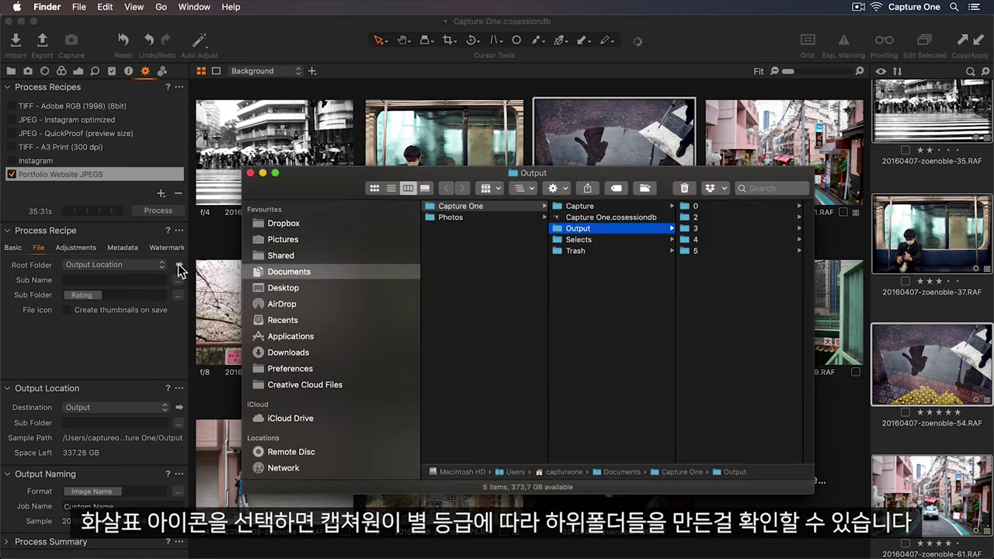
{"action": "left_click", "coordinate": [696, 219]}
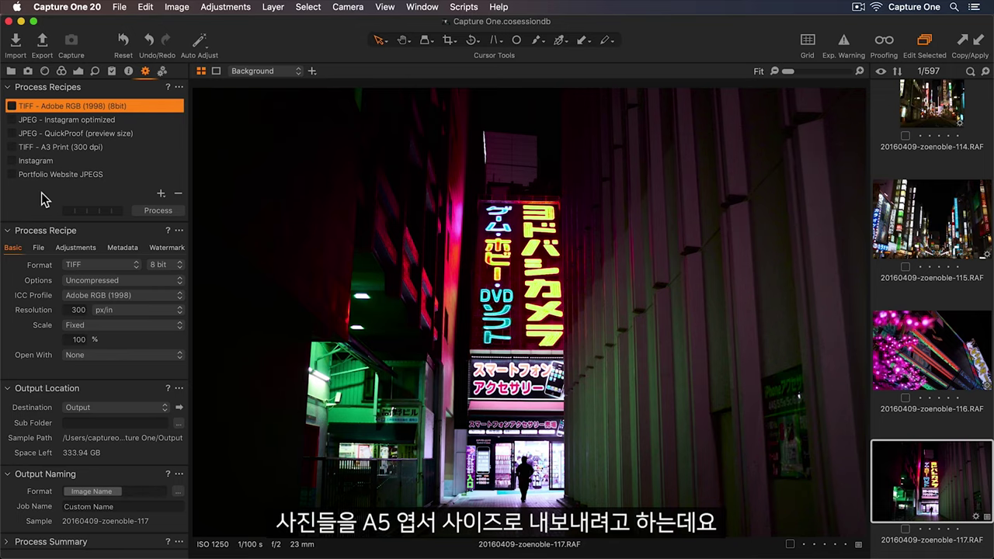
Step: Create a new process recipe named 'A5 Print Postcards'
{"action": "left_click", "coordinate": [161, 193]}
{"action": "type", "text": "A"}
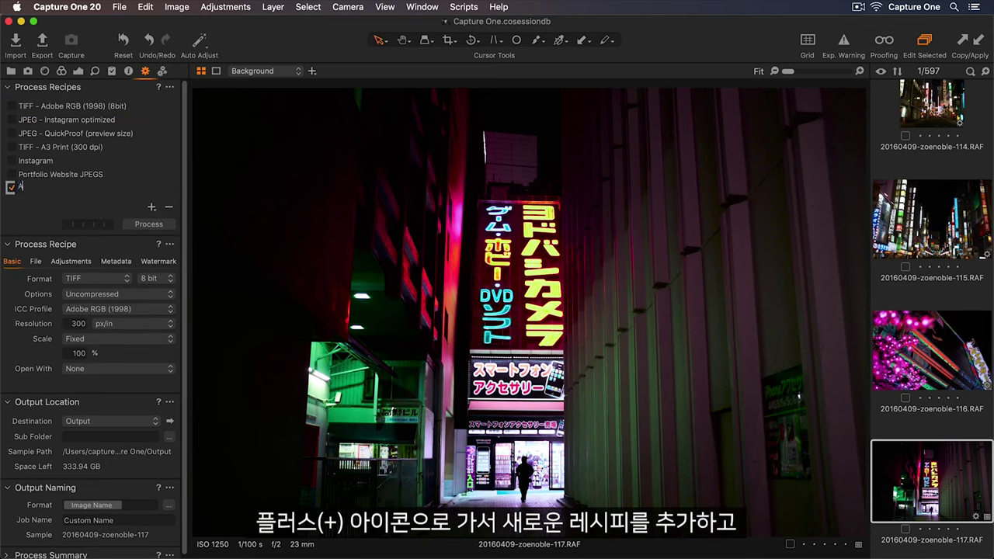
{"action": "type", "text": "5 Print P"}
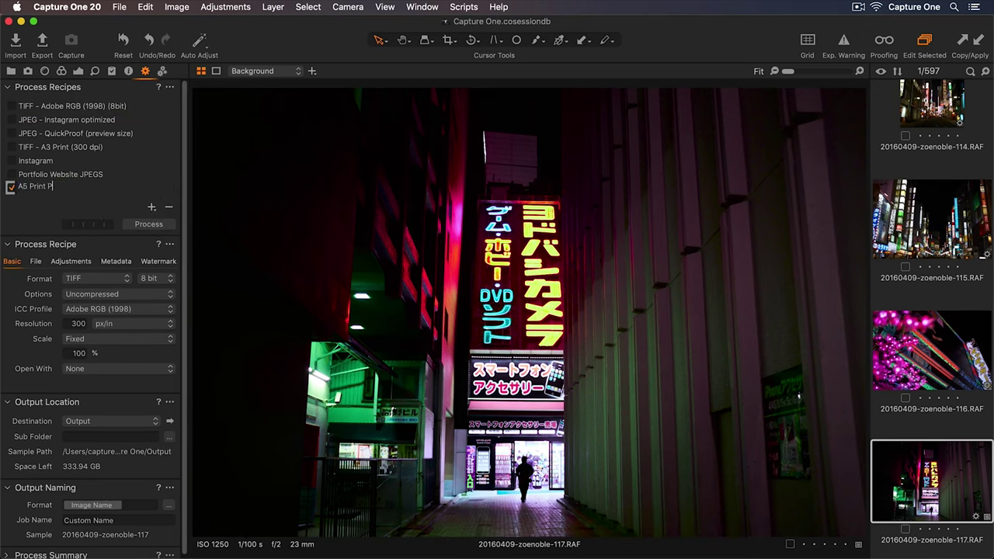
{"action": "type", "text": "ostcards"}
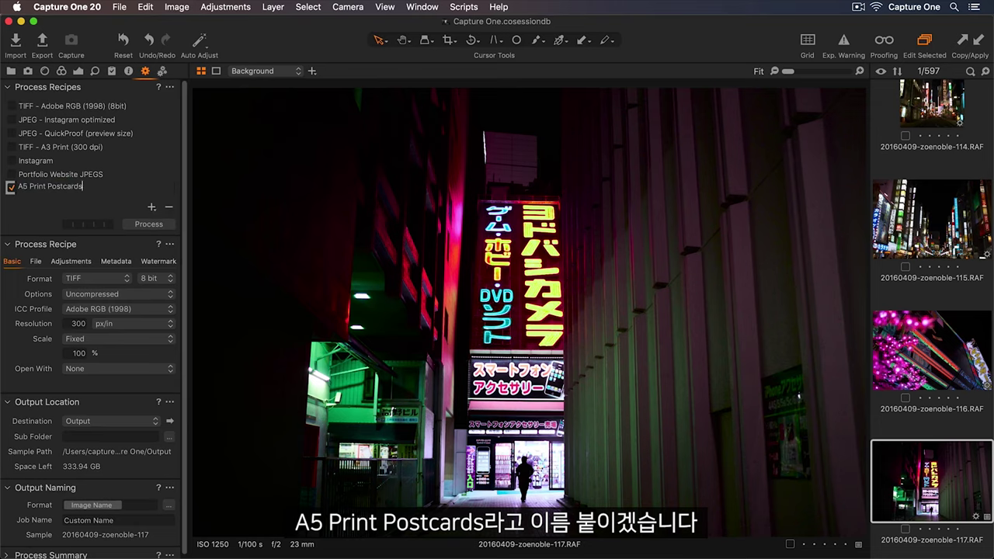
{"action": "key", "text": "Return"}
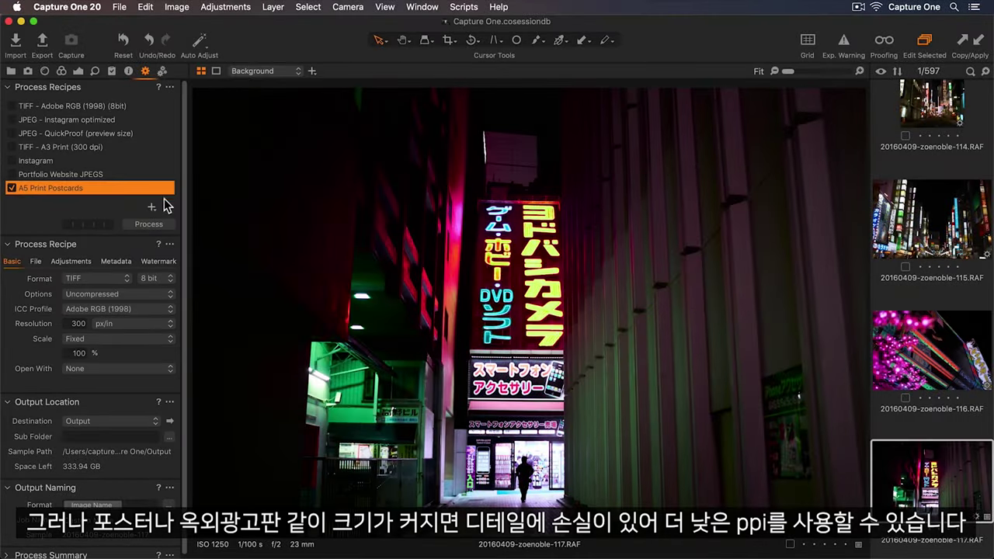
Step: Scale the recipe's output to Dimensions of 148 × 210 mm
{"action": "left_click", "coordinate": [156, 339]}
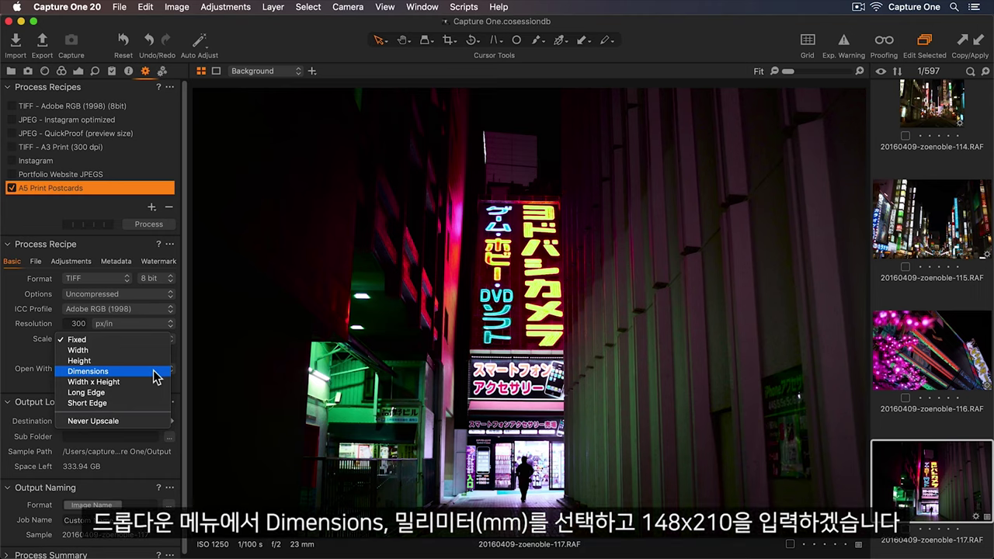
{"action": "left_click", "coordinate": [155, 371]}
{"action": "left_click", "coordinate": [157, 357]}
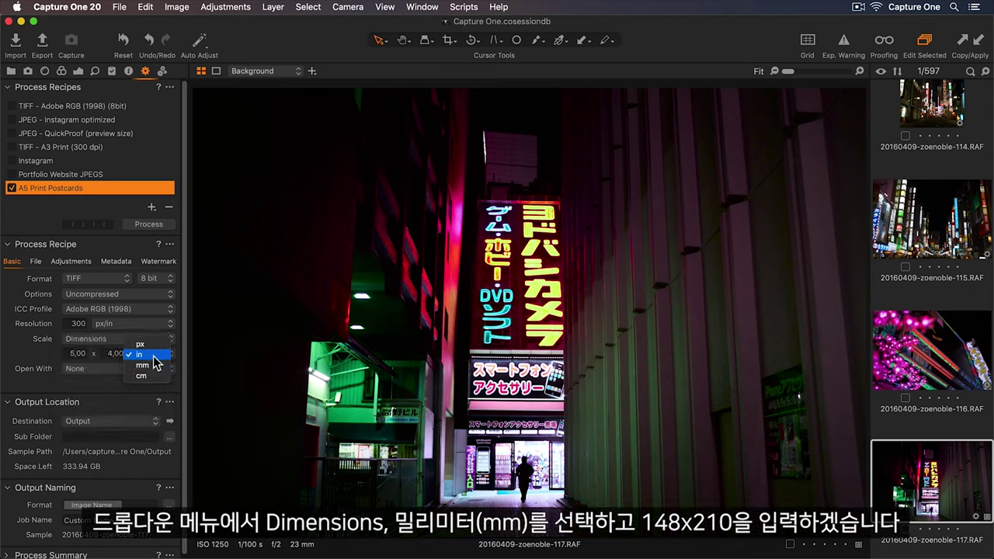
{"action": "left_click", "coordinate": [142, 365]}
{"action": "left_click", "coordinate": [76, 353]}
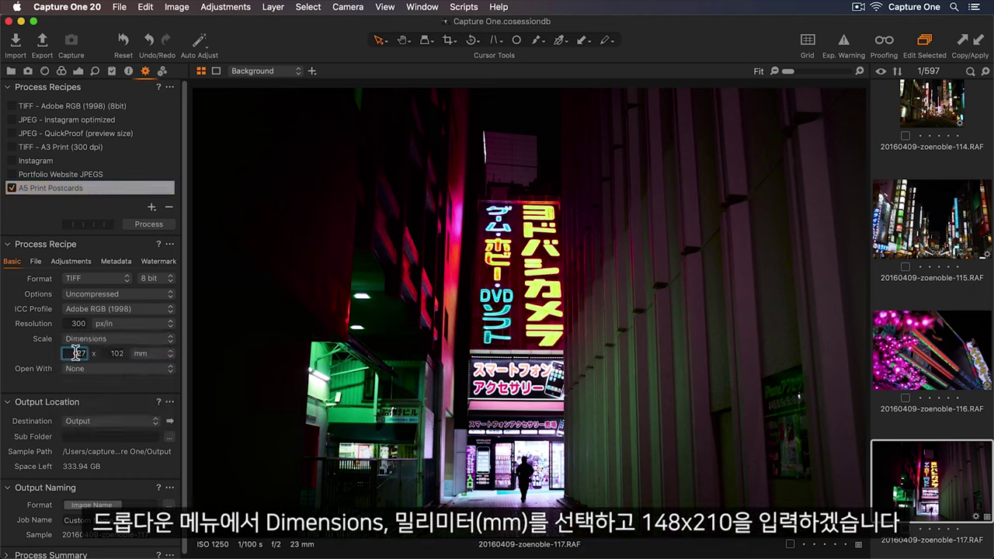
{"action": "type", "text": "148"}
{"action": "key", "text": "Tab"}
{"action": "type", "text": "21"}
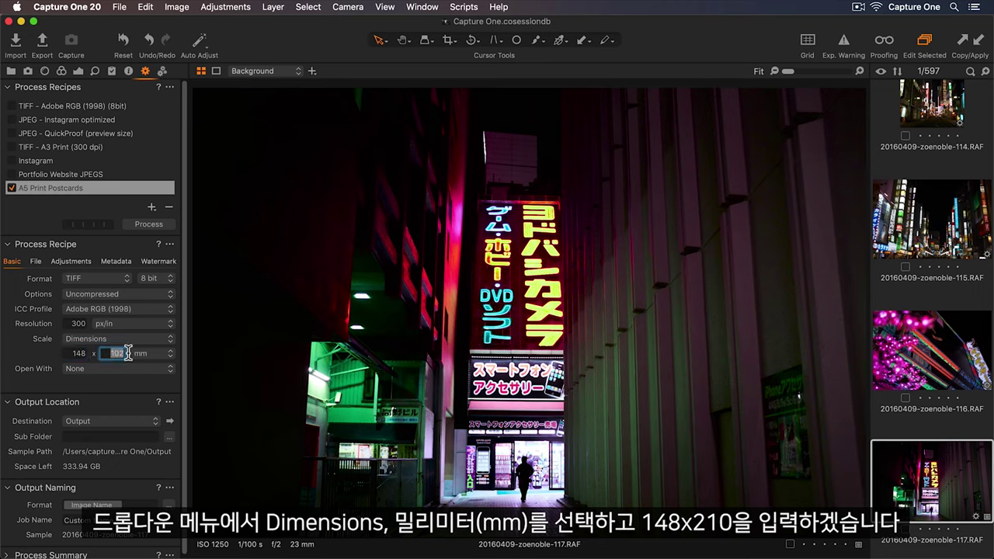
{"action": "type", "text": "0"}
{"action": "key", "text": "Return"}
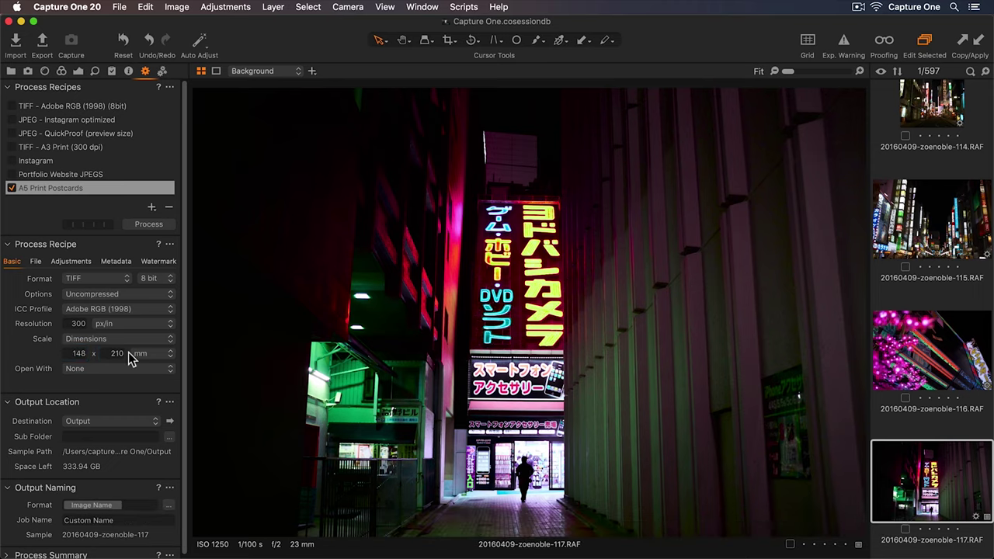
Step: Set the A5 Print Postcards recipe's Sub Folder to 'A5 Print Postcards'
{"action": "left_click", "coordinate": [36, 261]}
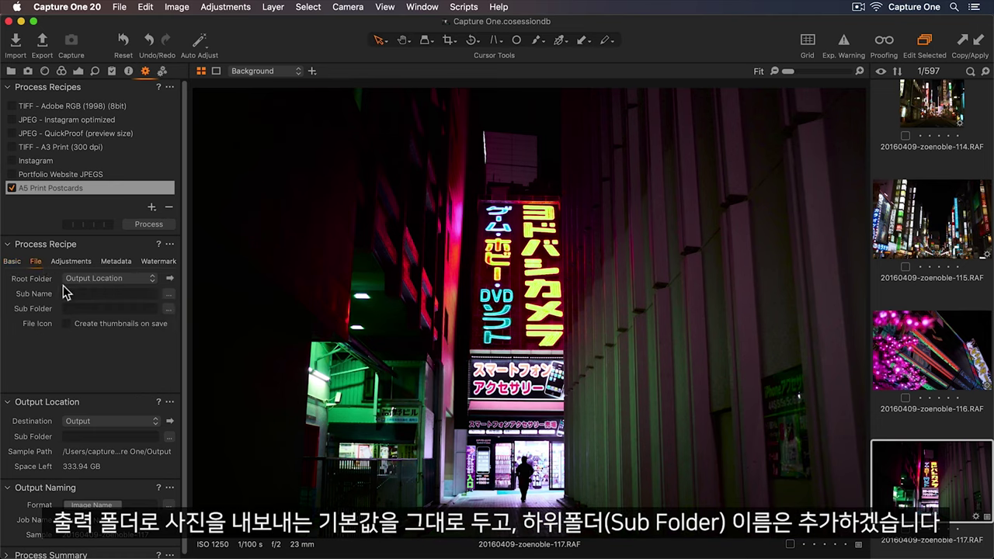
{"action": "left_click", "coordinate": [70, 309]}
{"action": "type", "text": "A"}
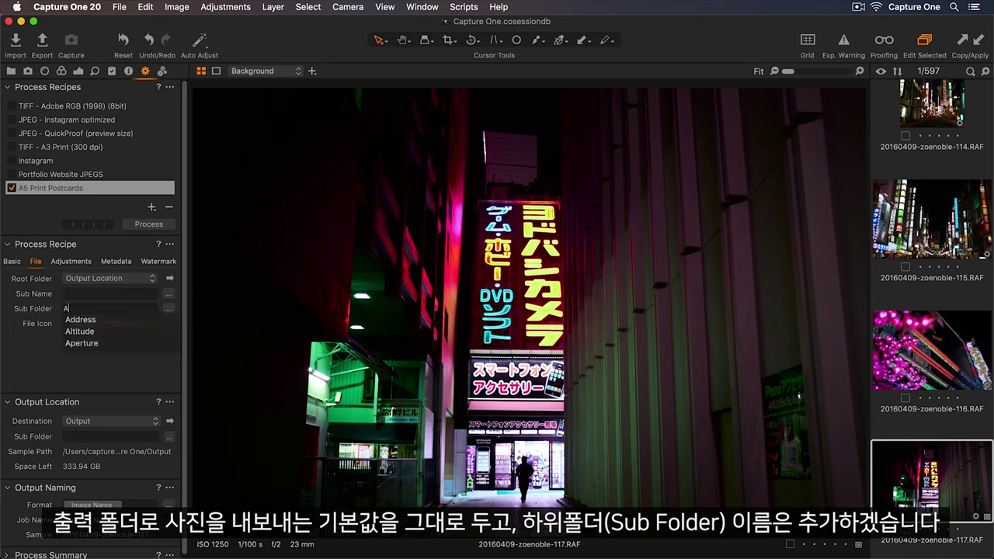
{"action": "type", "text": "5 Print Pos"}
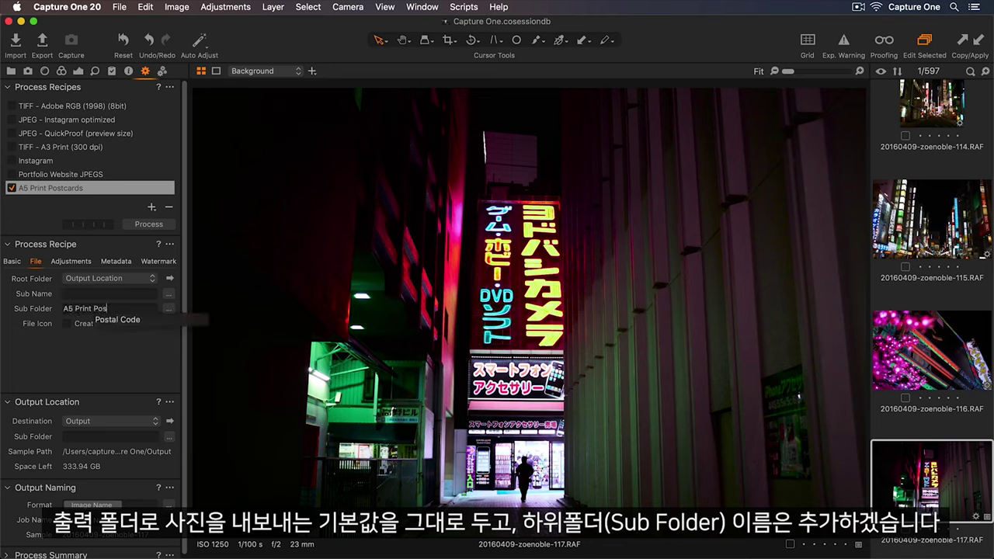
{"action": "type", "text": "tcards"}
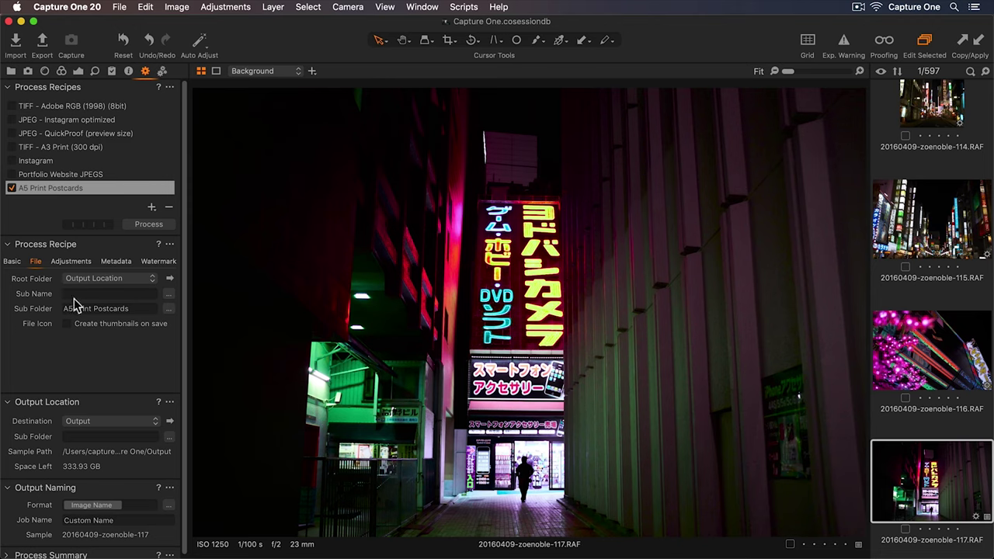
Step: Apply Output Sharpening for Print with a viewing distance of 40 cm
{"action": "left_click", "coordinate": [78, 262]}
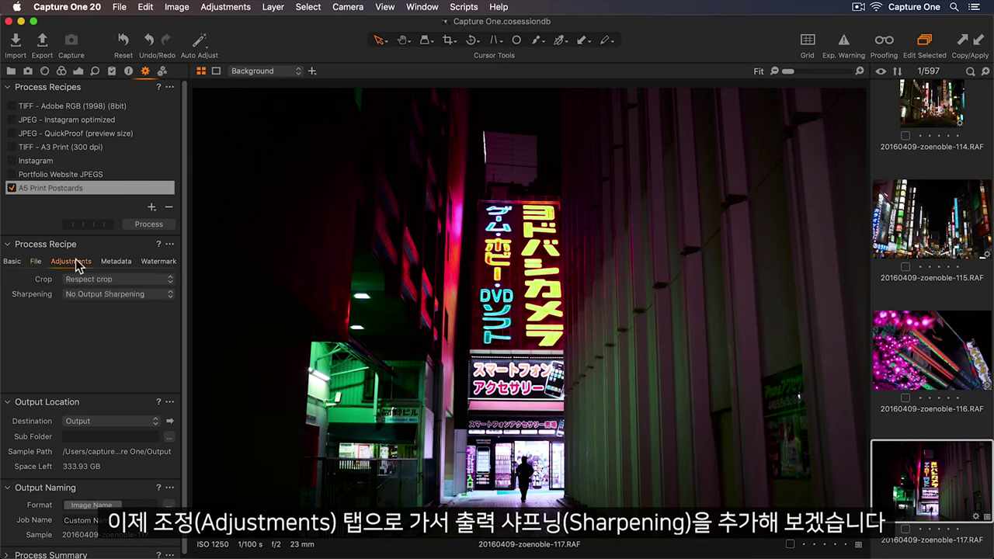
{"action": "left_click", "coordinate": [157, 295]}
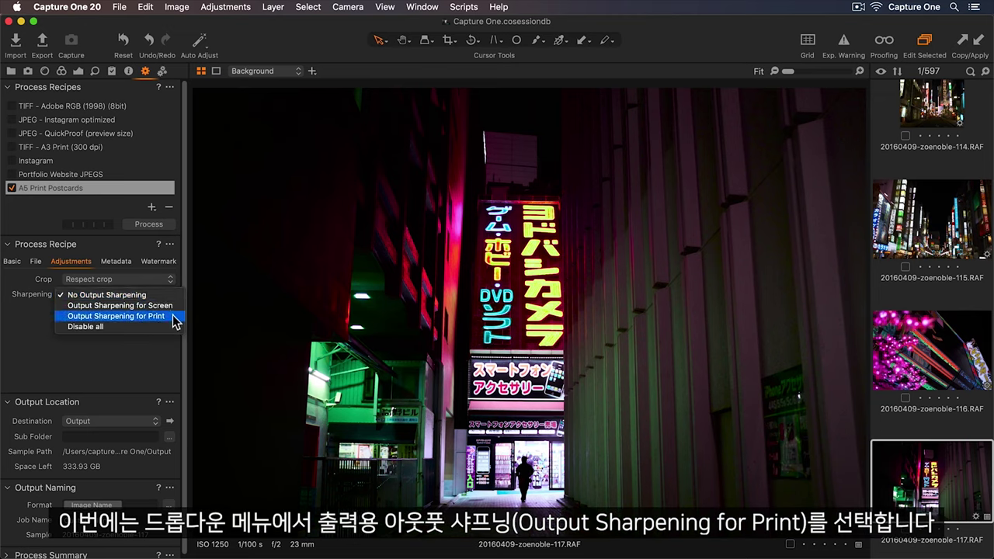
{"action": "left_click", "coordinate": [175, 316]}
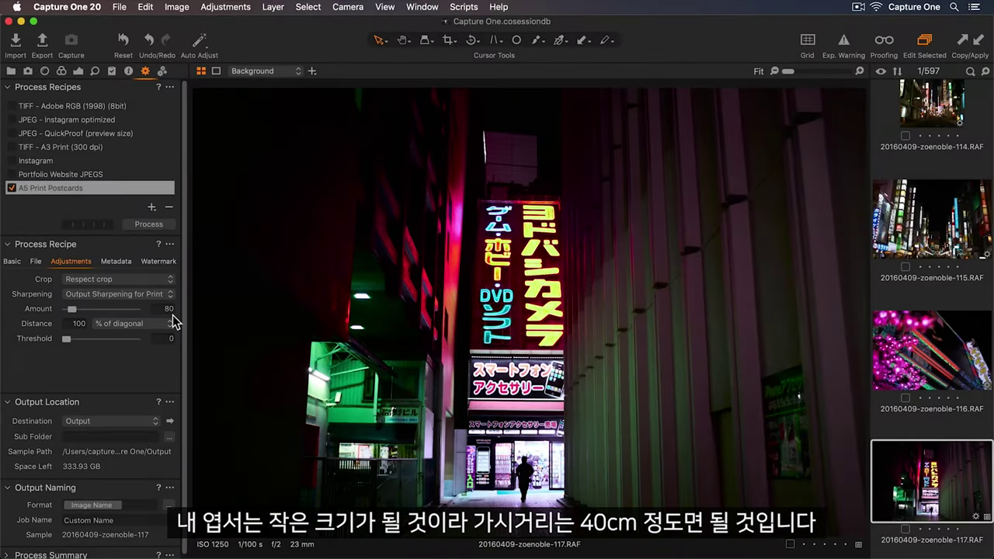
{"action": "left_click", "coordinate": [161, 323]}
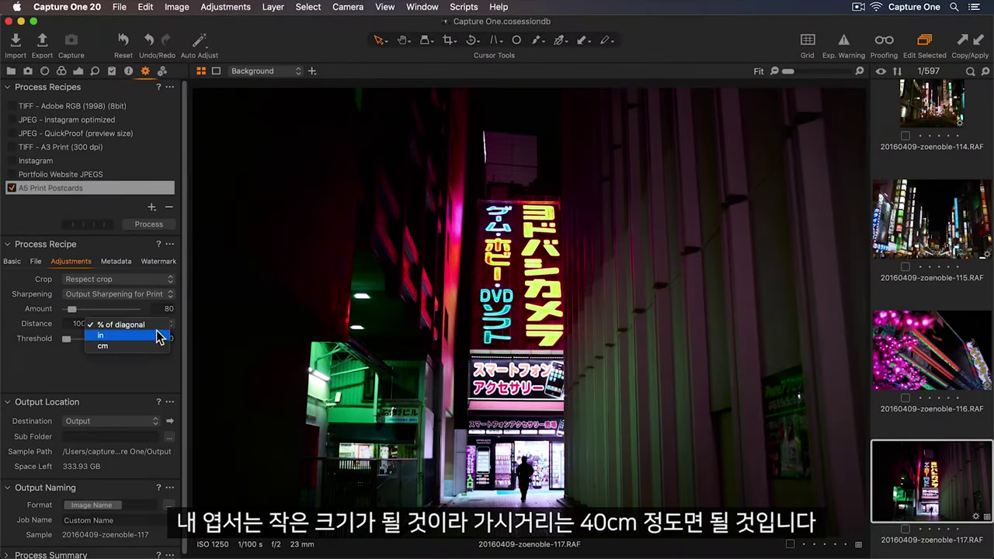
{"action": "left_click", "coordinate": [157, 349]}
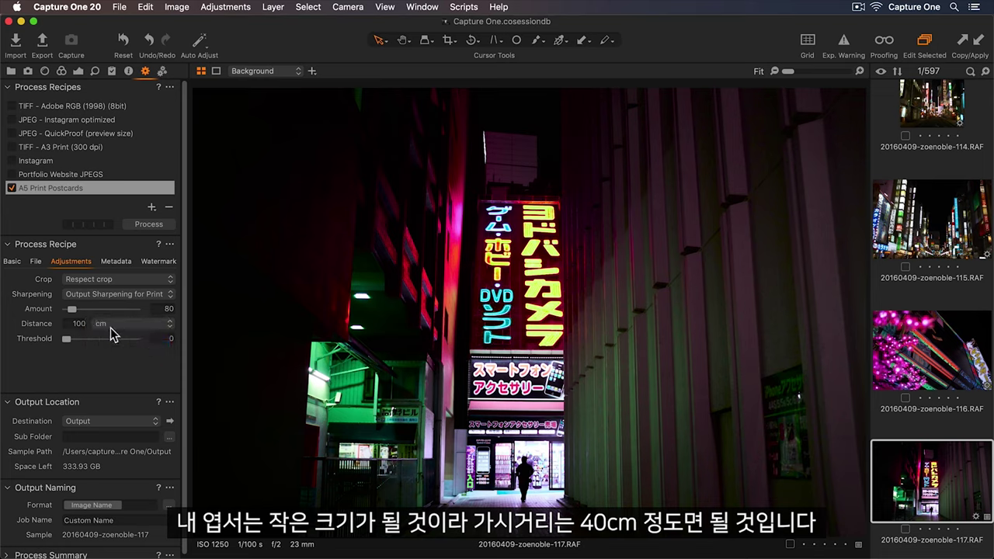
{"action": "double_click", "coordinate": [70, 324]}
{"action": "type", "text": "40"}
{"action": "key", "text": "Return"}
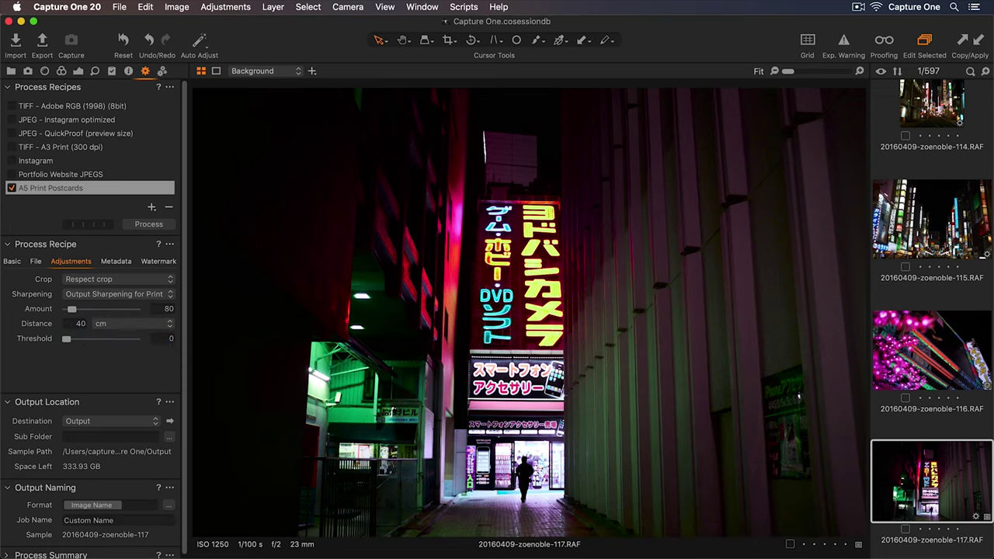
Step: Raise the print sharpening Amount to 175 while proofing at 100%, then return to Fit
{"action": "left_click", "coordinate": [883, 44]}
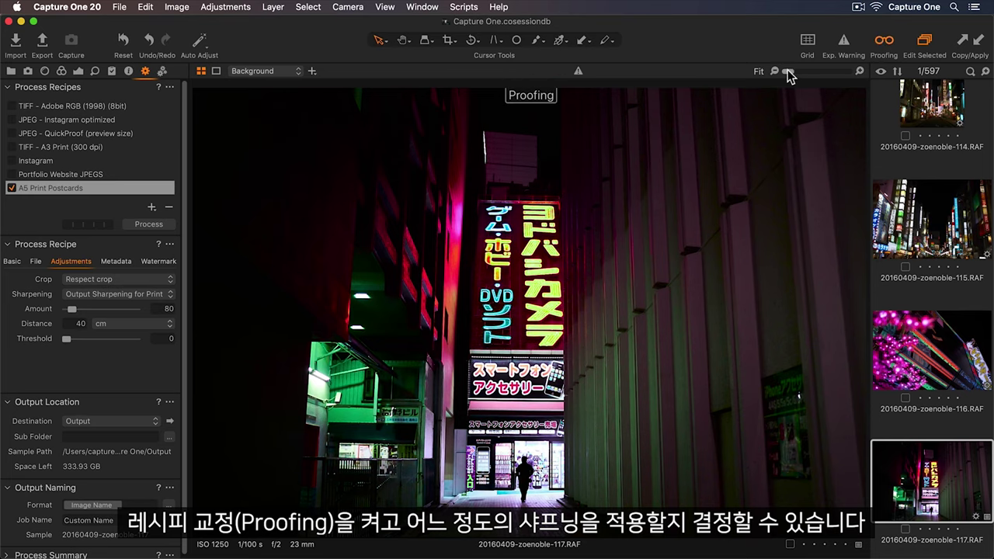
{"action": "left_click", "coordinate": [815, 74]}
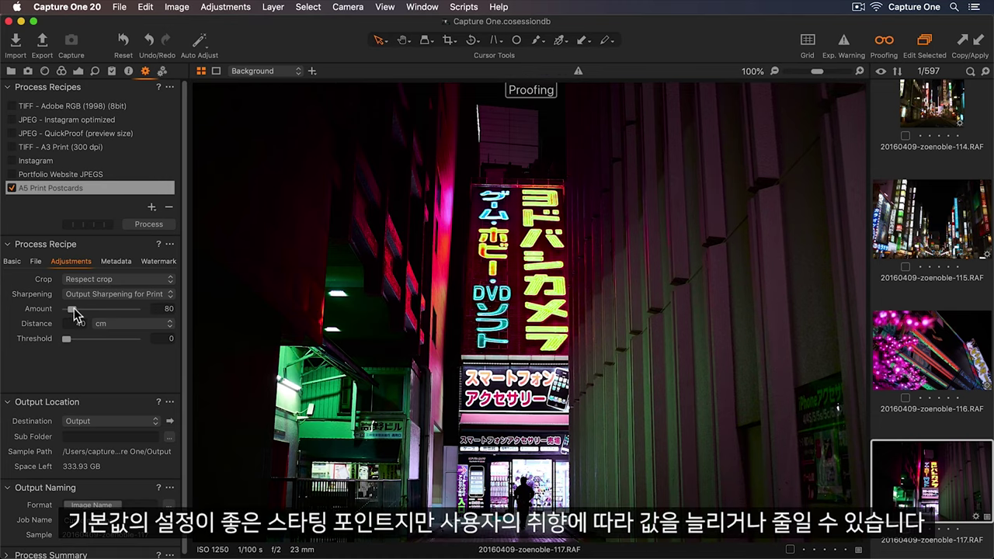
{"action": "left_click_drag", "start_coordinate": [74, 308], "coordinate": [78, 308]}
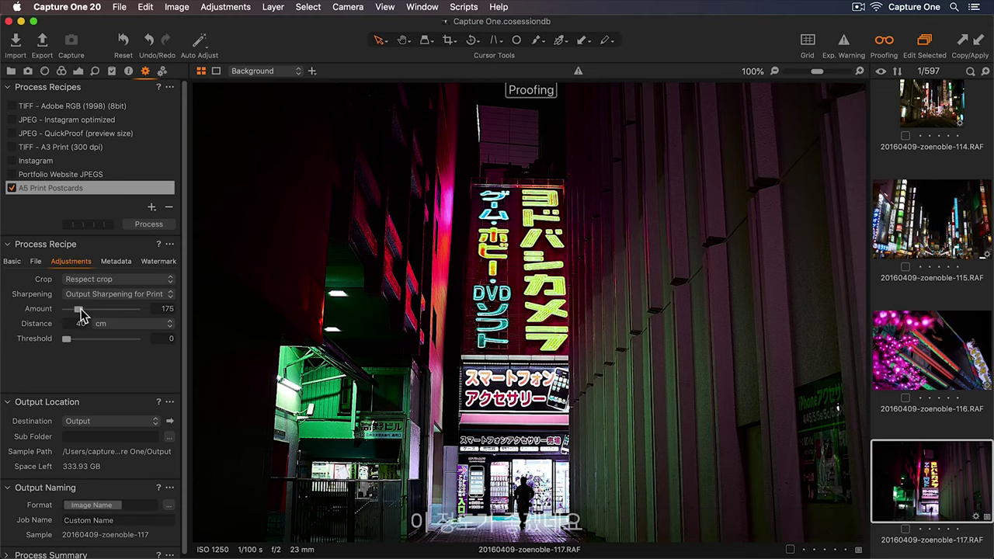
{"action": "left_click", "coordinate": [884, 40]}
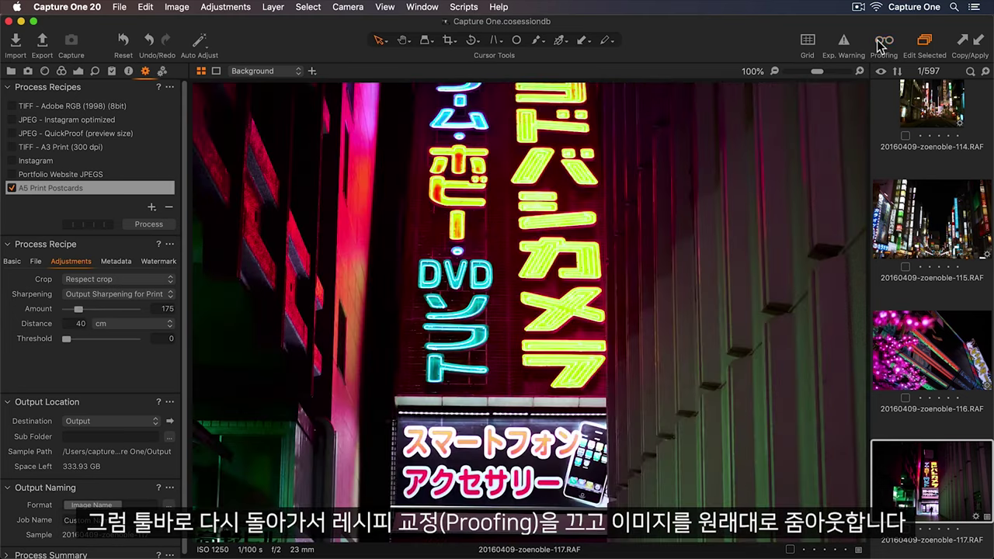
{"action": "left_click", "coordinate": [774, 71]}
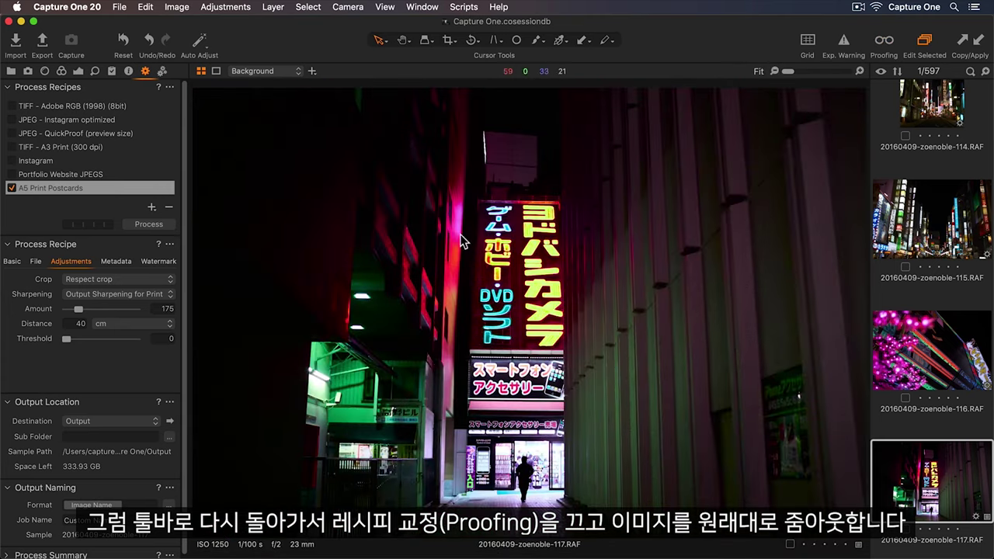
Step: Make the recipe's watermark an Image and load Documents > Logo > Capture-one-logo.png
{"action": "left_click", "coordinate": [158, 262]}
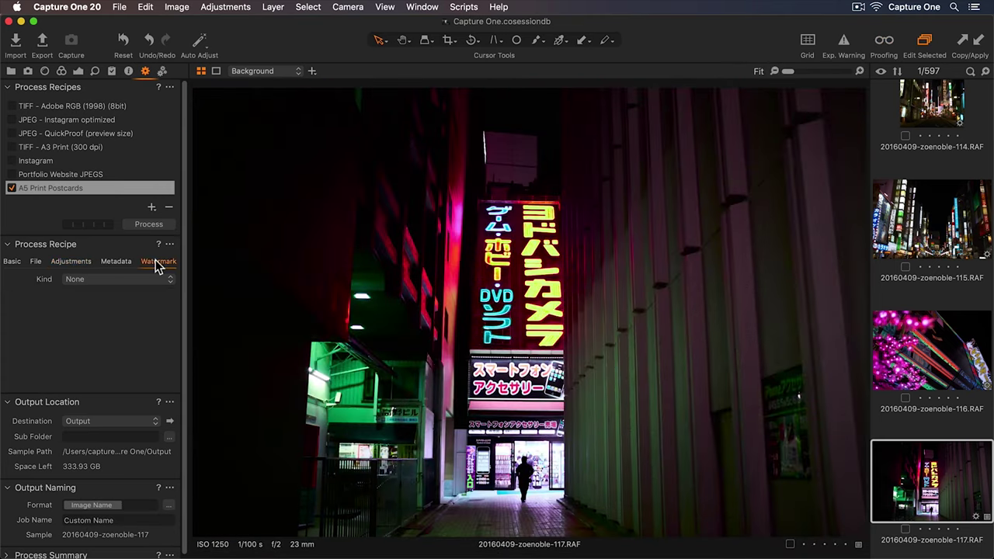
{"action": "left_click", "coordinate": [166, 279]}
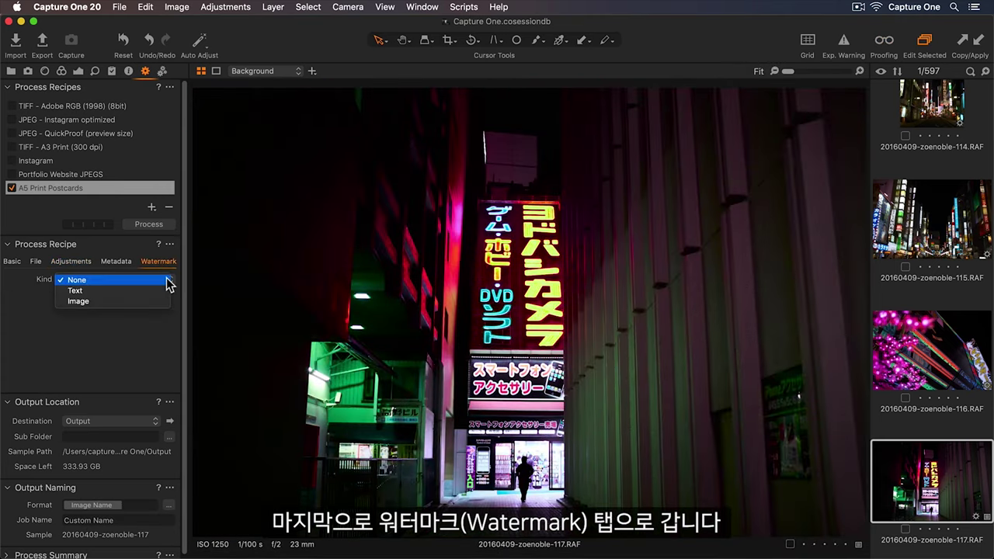
{"action": "left_click", "coordinate": [163, 302]}
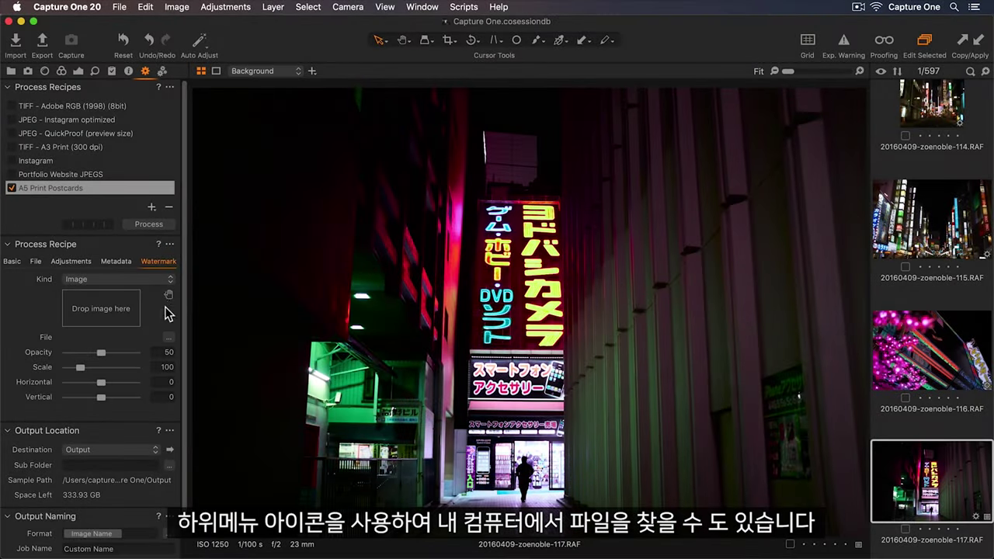
{"action": "left_click", "coordinate": [168, 337]}
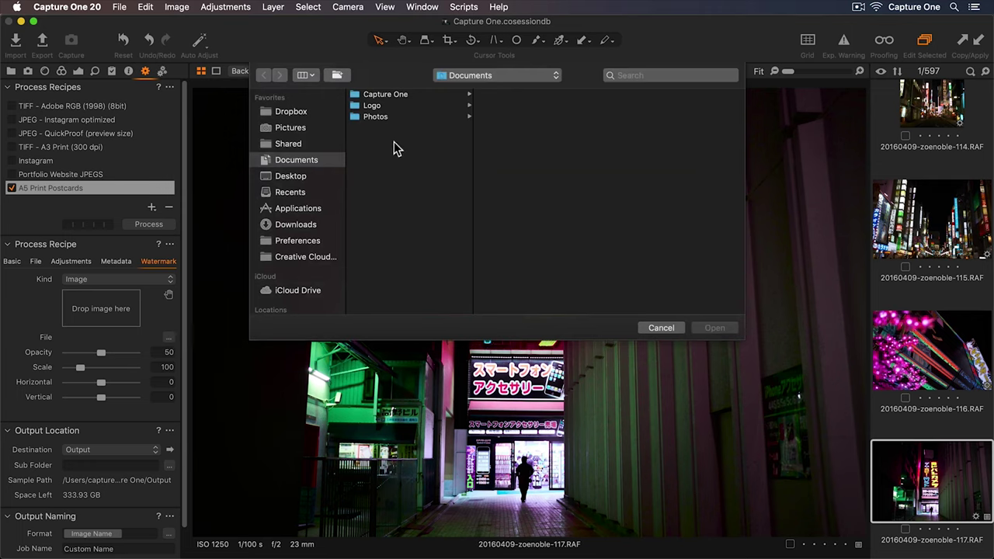
{"action": "left_click", "coordinate": [408, 109]}
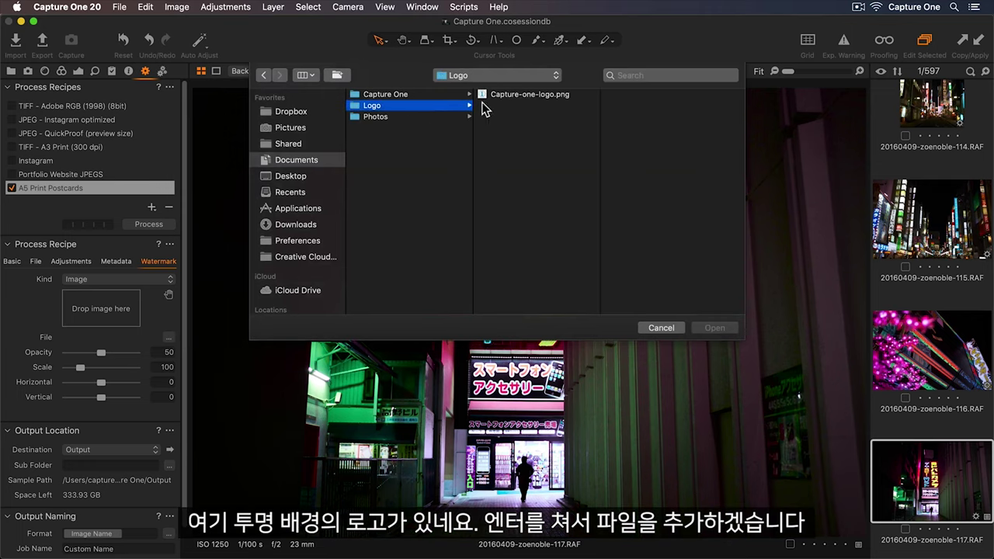
{"action": "left_click", "coordinate": [521, 97]}
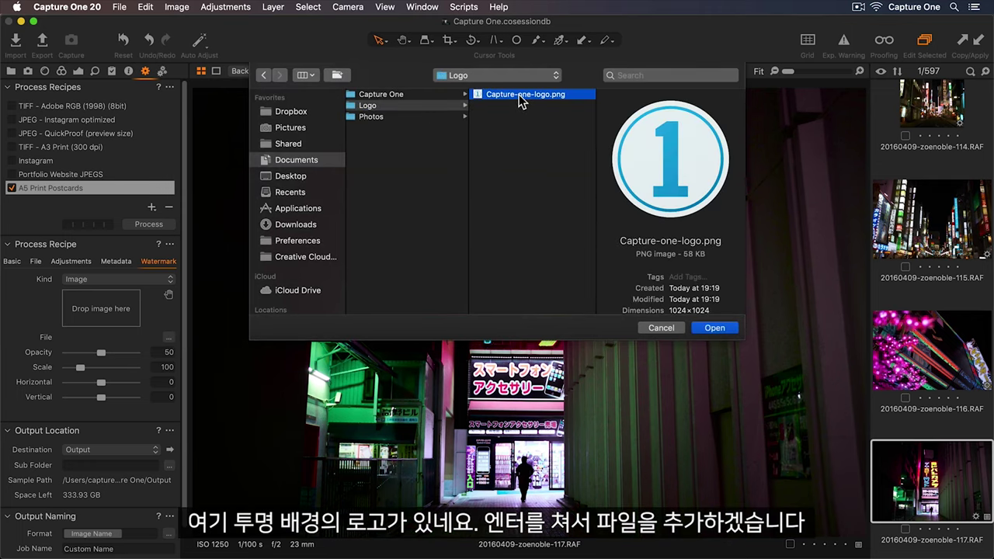
{"action": "key", "text": "Return"}
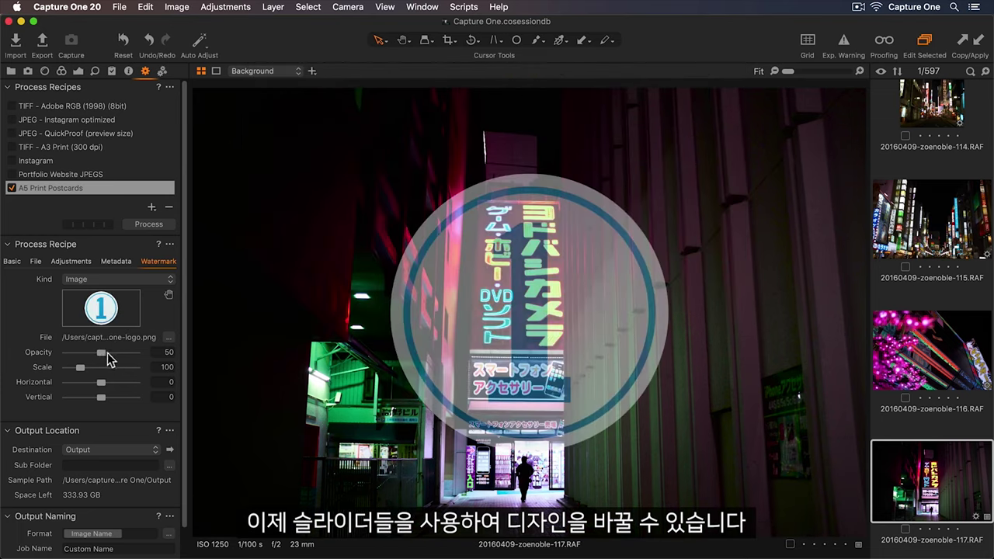
Step: Set the logo to opacity 51 and scale 25, and place it bottom-left (H -47.3, V -46.3)
{"action": "left_click_drag", "start_coordinate": [103, 352], "coordinate": [77, 396]}
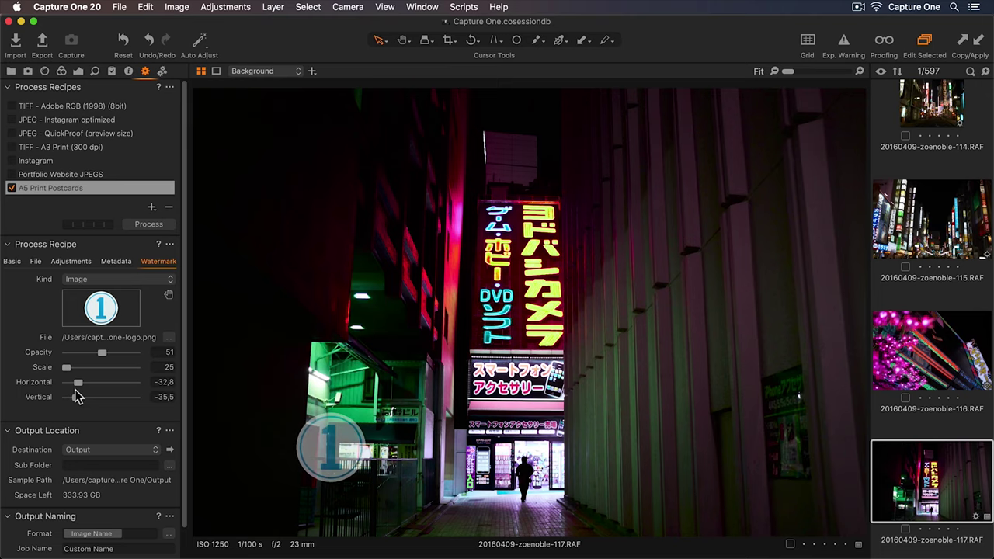
{"action": "left_click", "coordinate": [170, 300]}
{"action": "left_click_drag", "start_coordinate": [324, 447], "coordinate": [242, 482]}
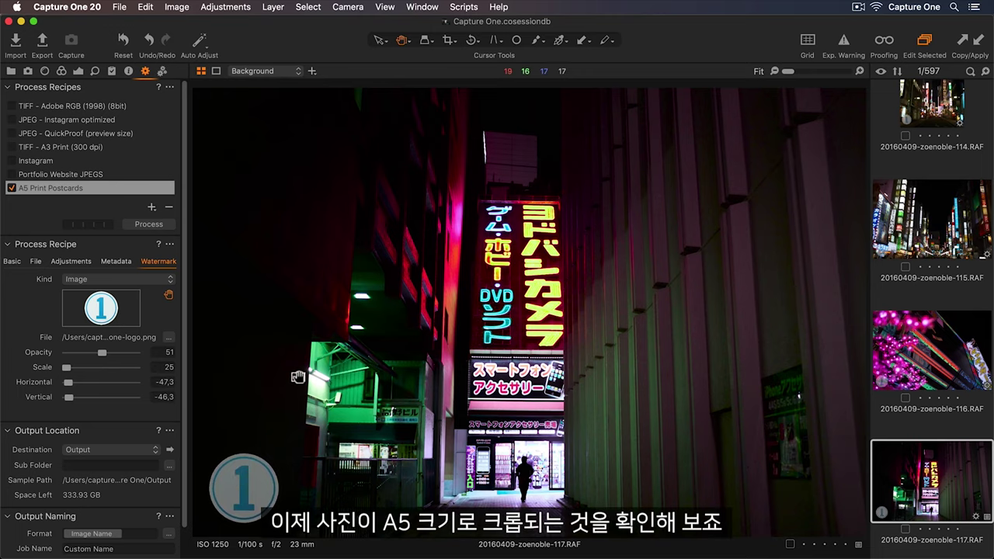
Step: Crop the photo with the Output-ratio frame (210 × 148 mm), then process it with A5 Print Postcards
{"action": "left_click", "coordinate": [447, 43]}
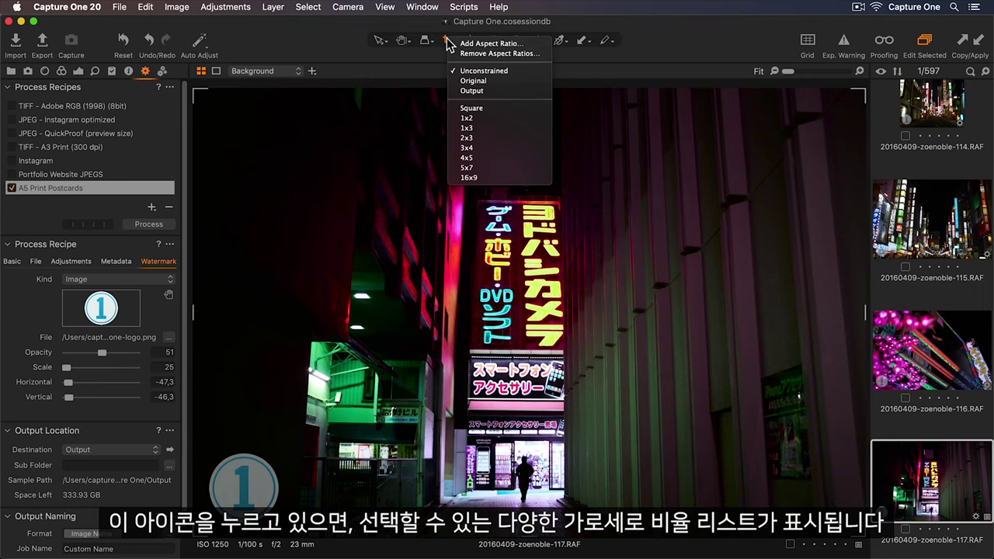
{"action": "left_click", "coordinate": [458, 91]}
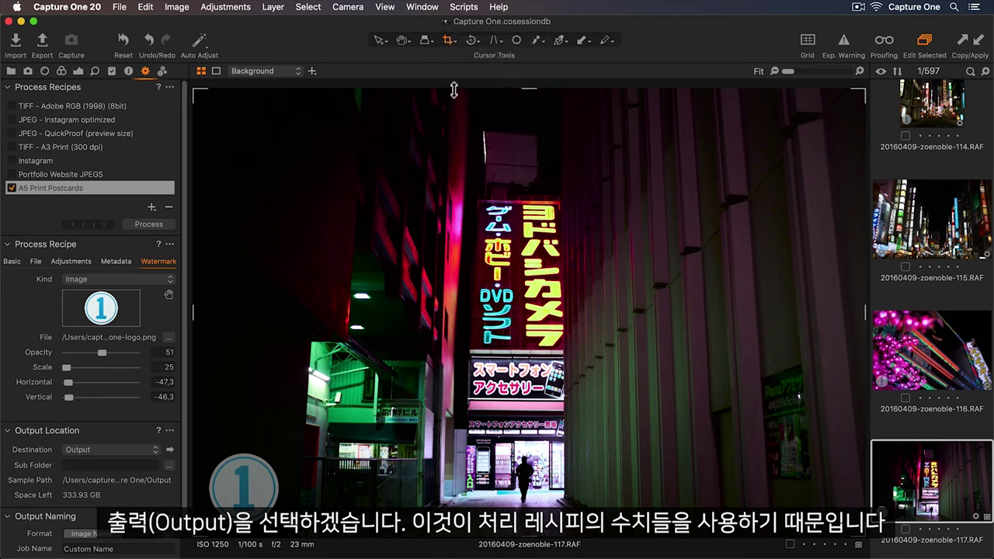
{"action": "left_click_drag", "start_coordinate": [194, 92], "coordinate": [287, 133]}
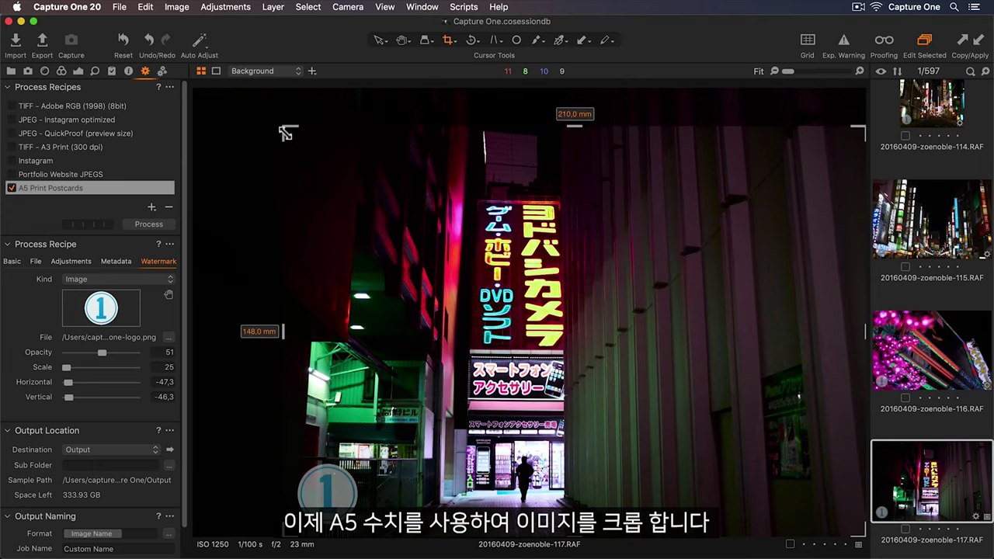
{"action": "left_click_drag", "start_coordinate": [380, 231], "coordinate": [322, 239]}
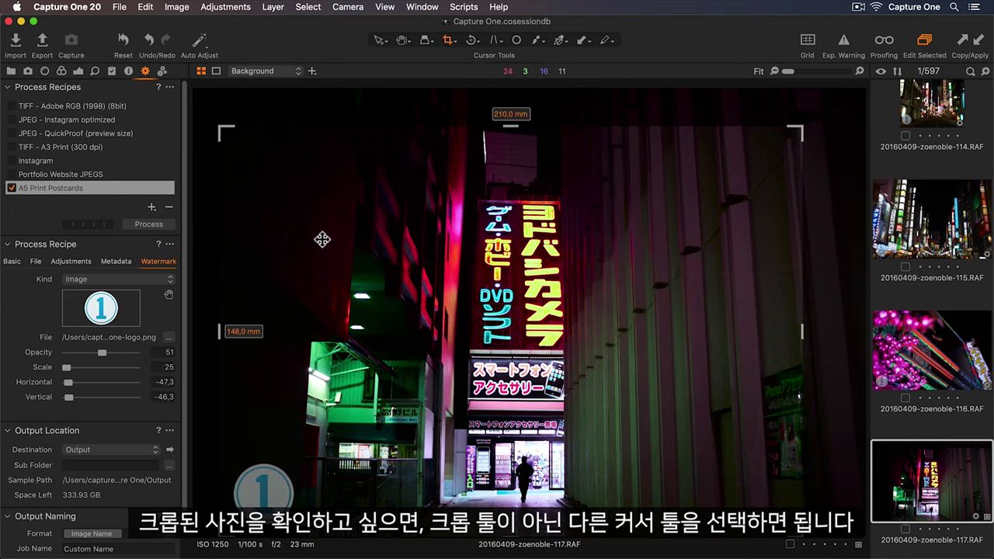
{"action": "key", "text": "v"}
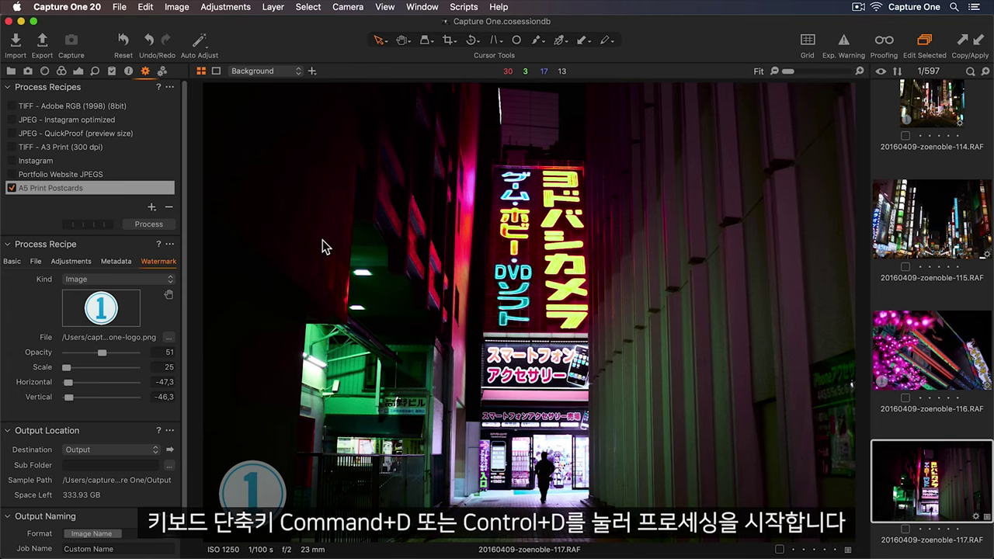
{"action": "key", "text": "super+d"}
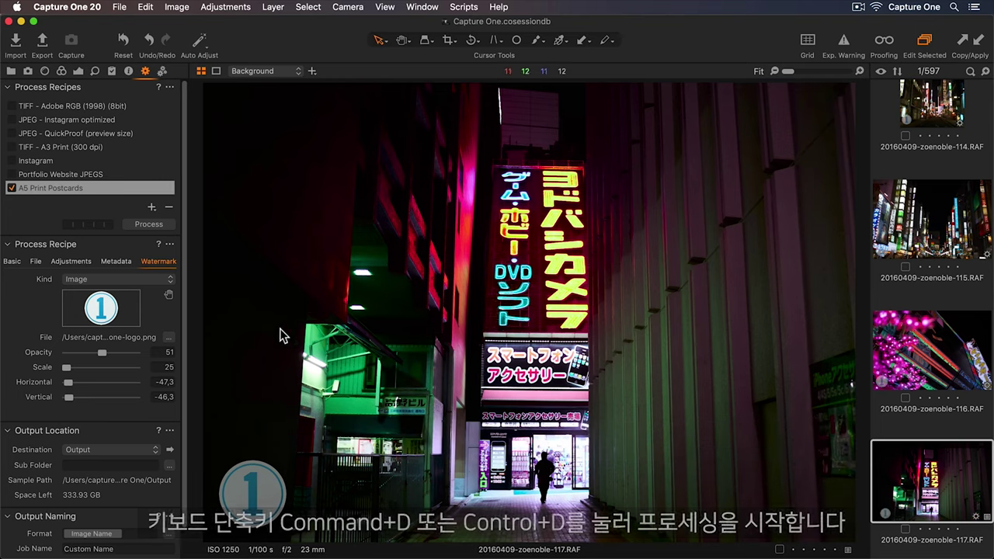
Step: Open the A5 Print Postcards output folder in Finder to see 20160409-zoenoble-117.tif
{"action": "left_click", "coordinate": [170, 449]}
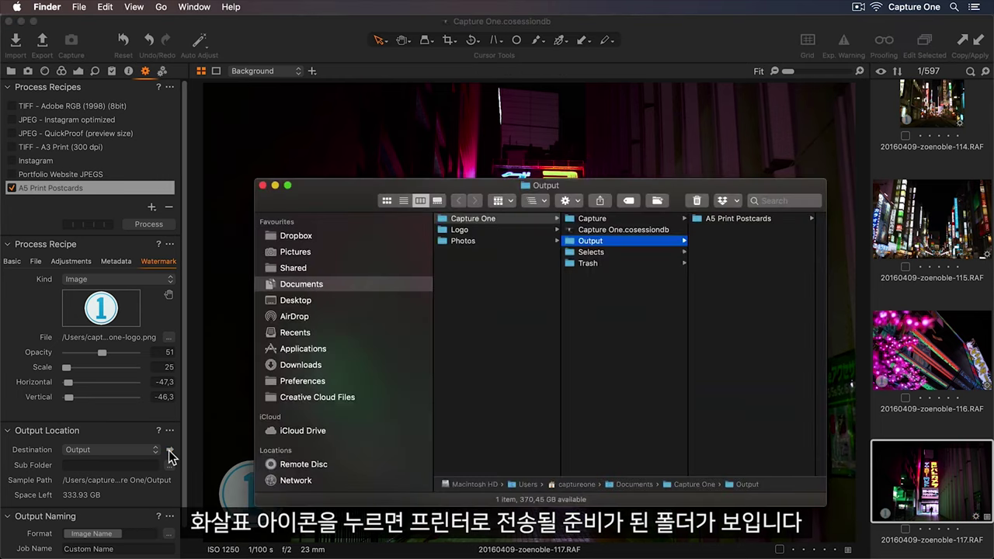
{"action": "left_click", "coordinate": [716, 220]}
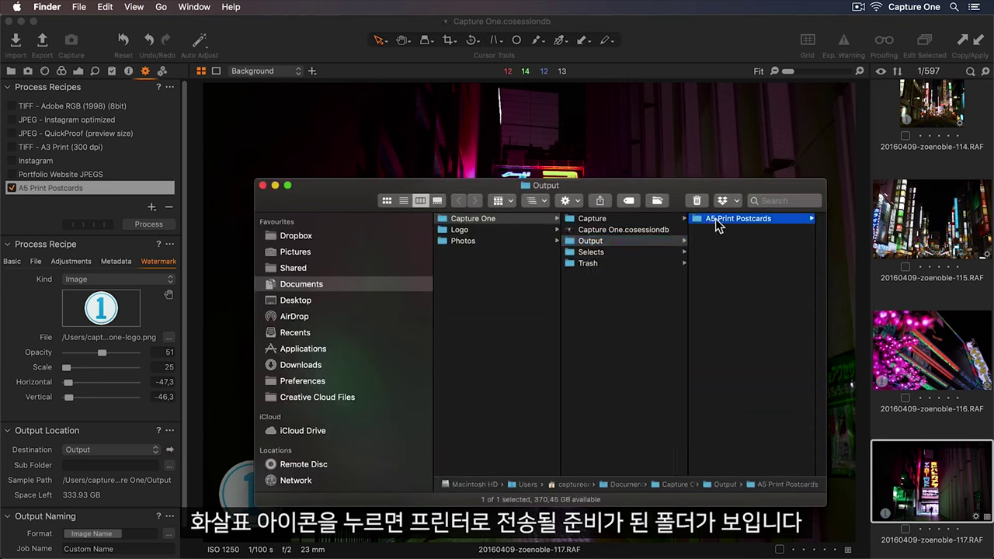
{"action": "double_click", "coordinate": [716, 221]}
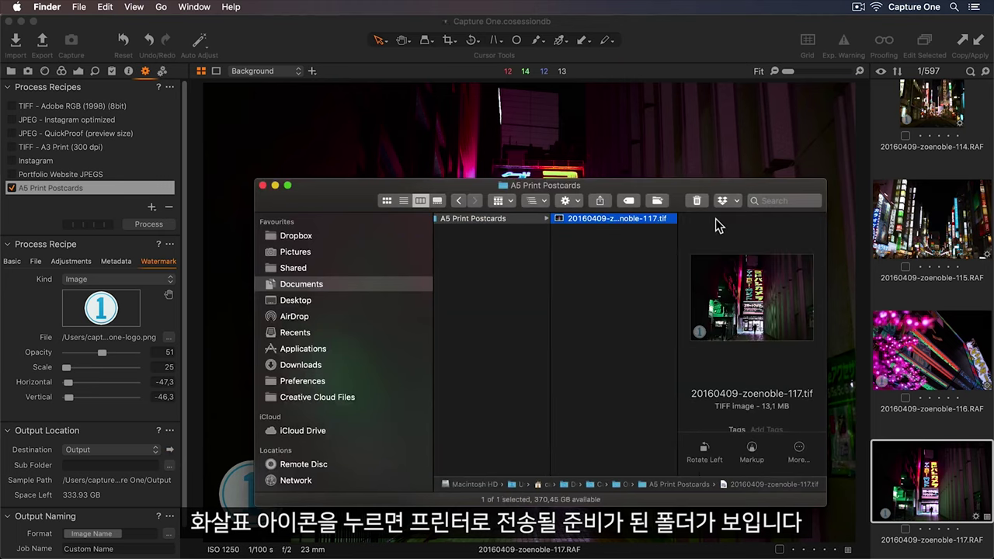